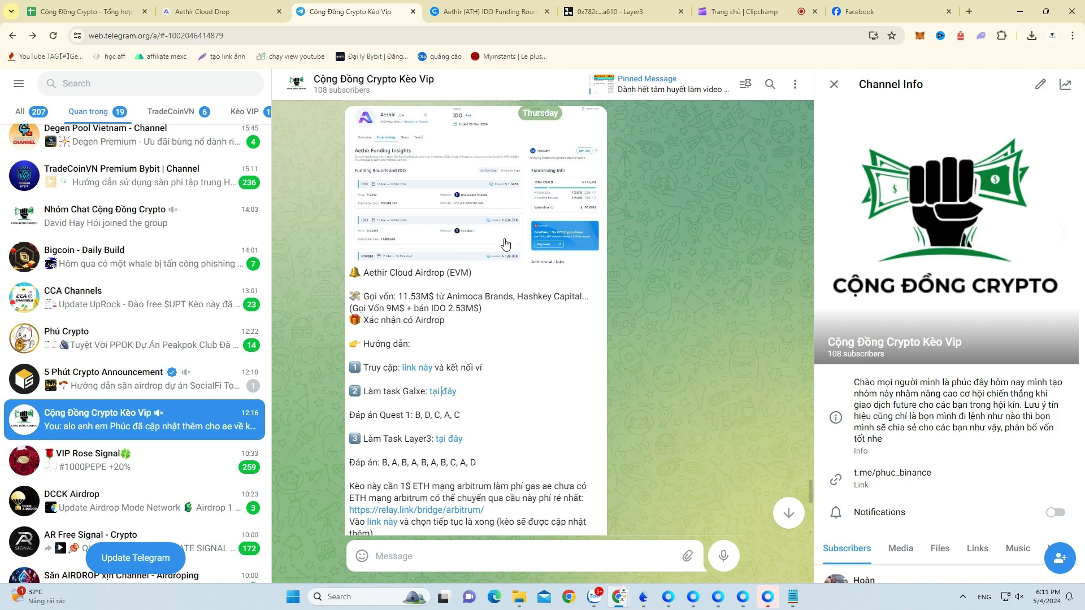
# Step: Review Aethir's funding rounds and fundraising info on its CryptoRank page
pyautogui.click(486, 11)
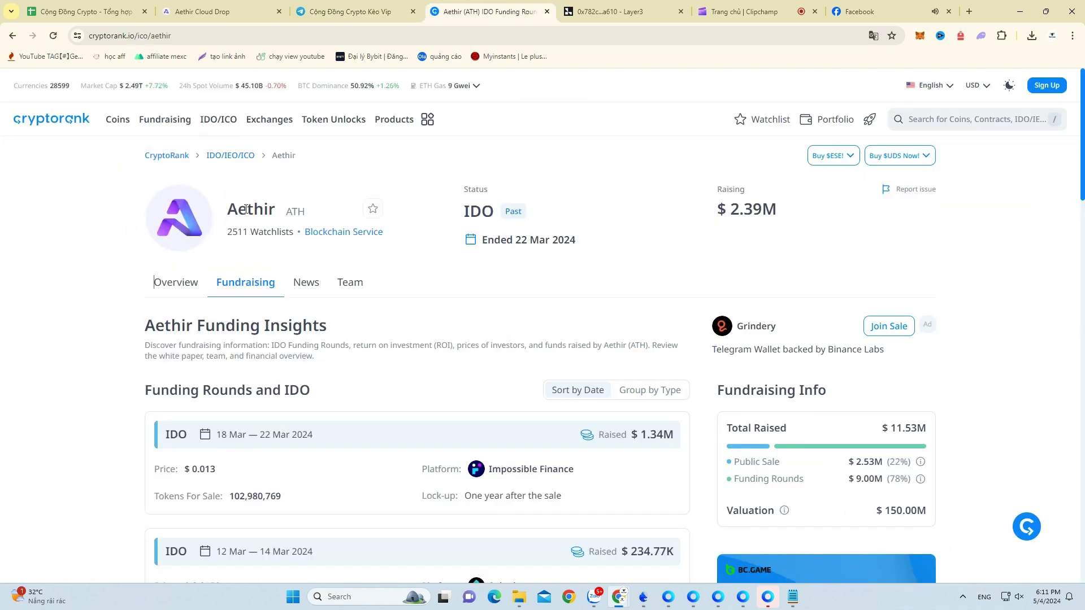
pyautogui.scroll(-2, 1023, 359)
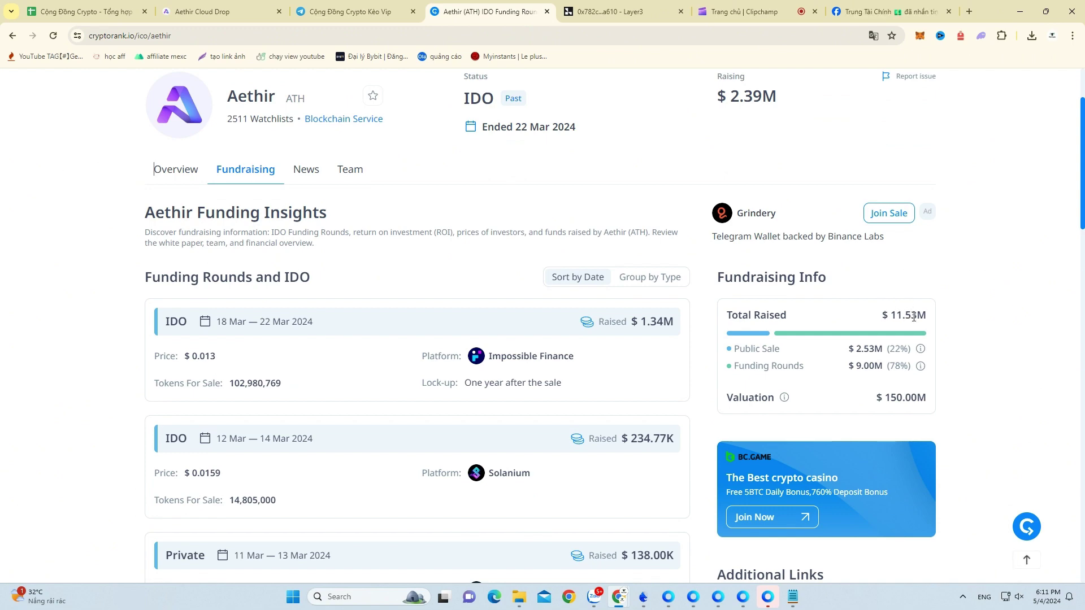
pyautogui.scroll(-3, 1032, 236)
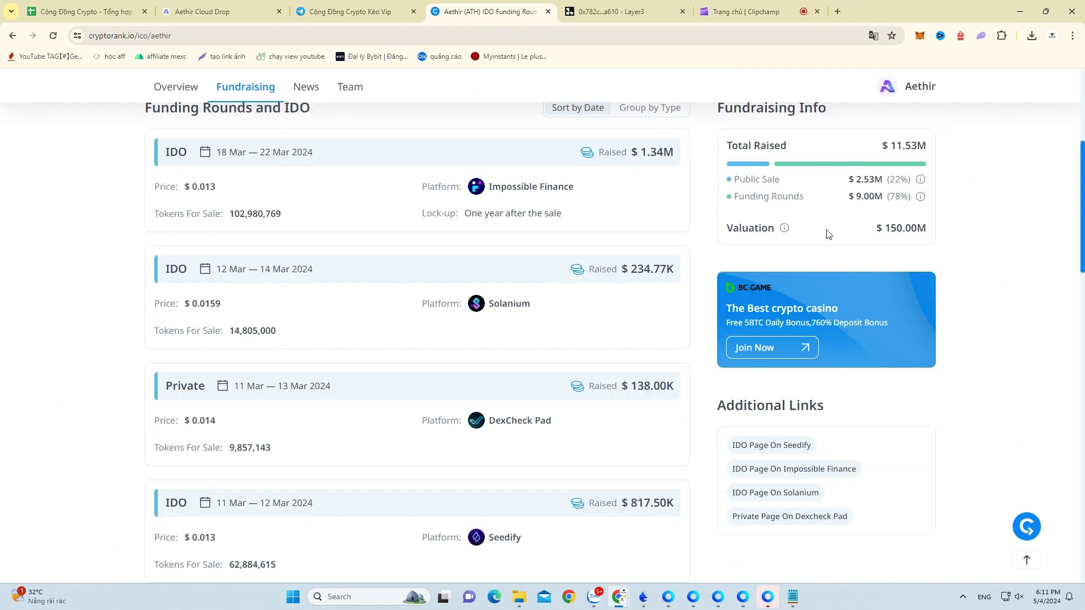
pyautogui.scroll(2, 848, 228)
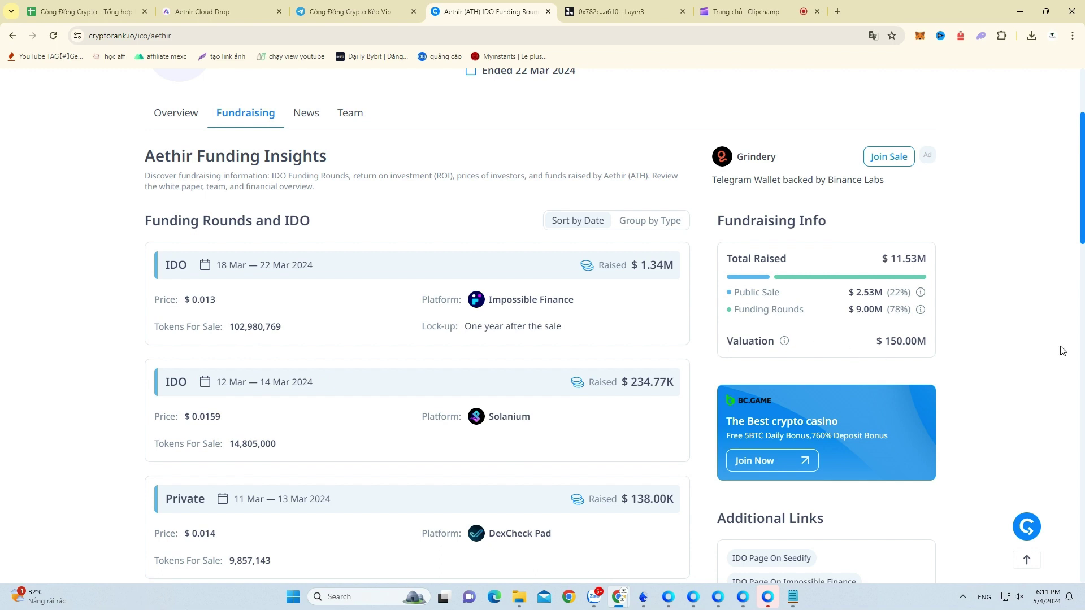
pyautogui.scroll(-2, 1061, 351)
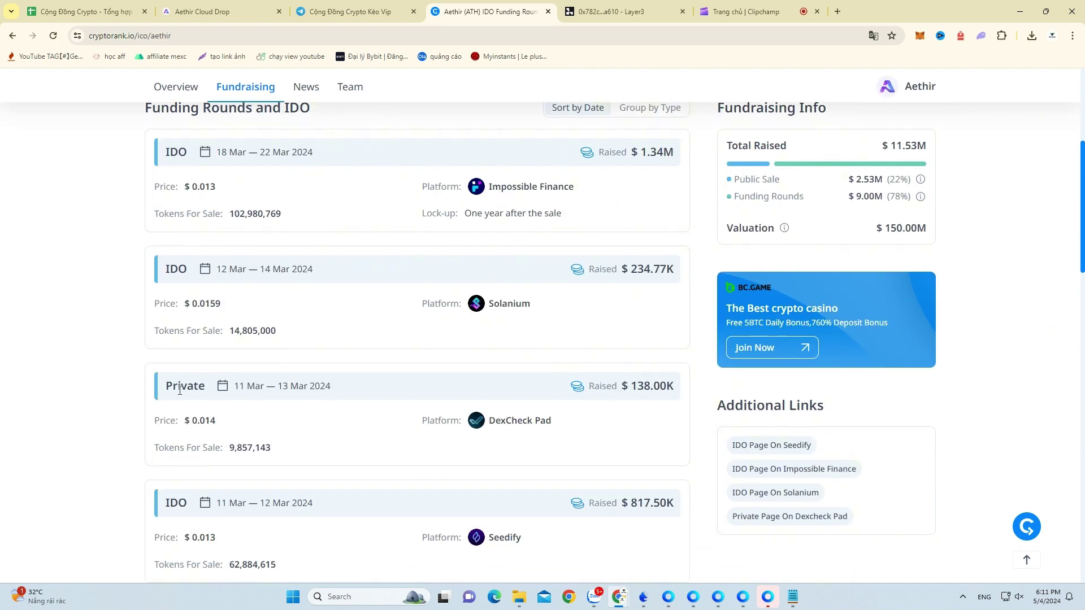
pyautogui.scroll(2, 181, 401)
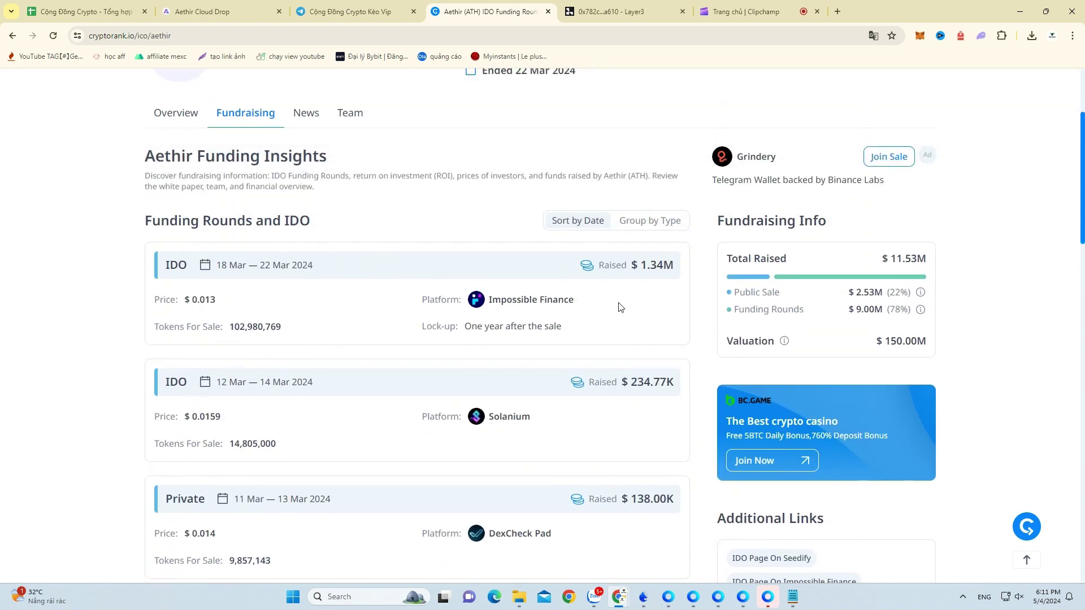
# Step: Open the Aethir Cloud Drop site from the first link in the Telegram airdrop post, and return to the post
pyautogui.hotkey('ctrl', 'shift', 'Tab')
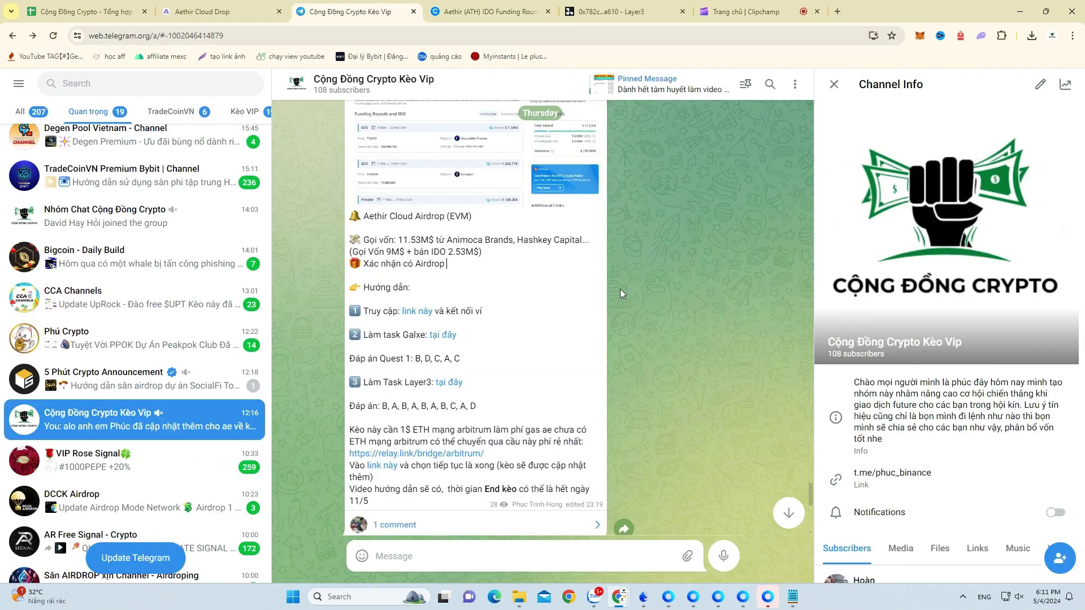
pyautogui.click(420, 315)
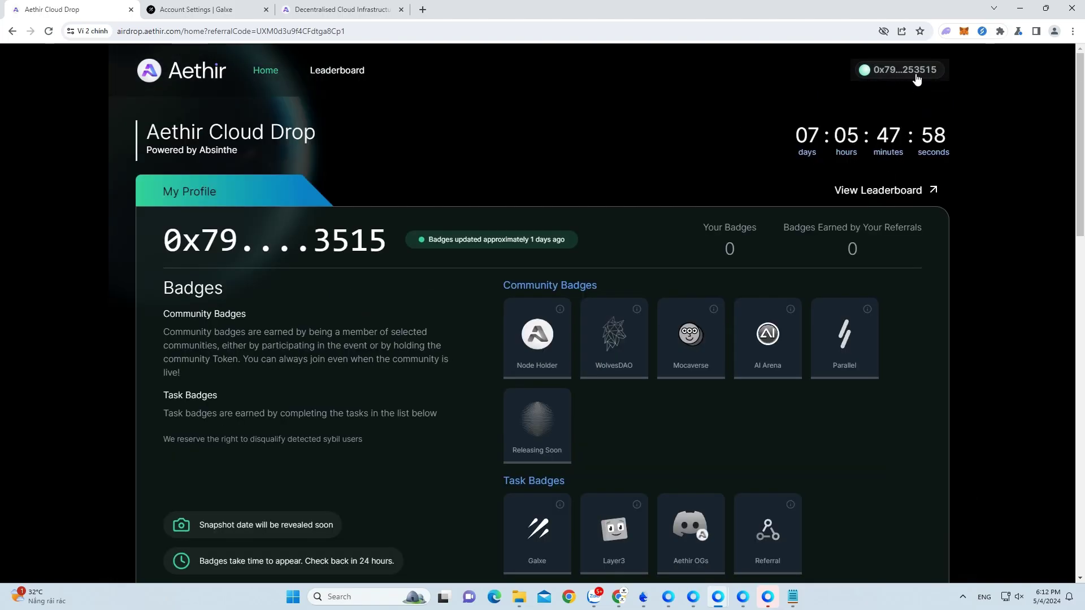
pyautogui.hotkey('alt', 'Tab')
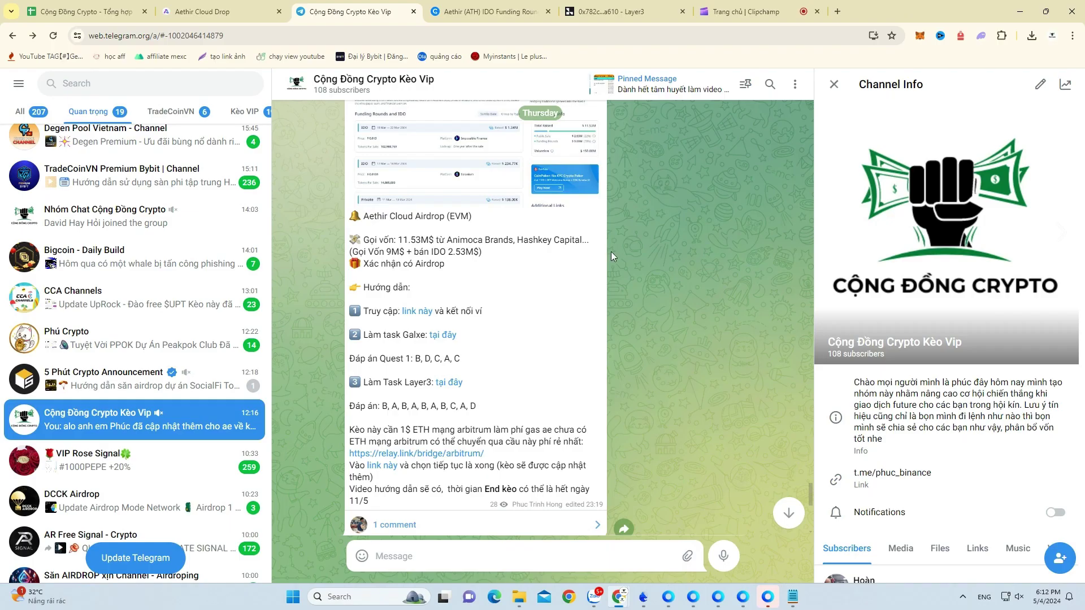
# Step: Open the Galxe task link from the Telegram post and bring up the task list of Aethir Cloud Drop Quest - 1
pyautogui.click(454, 338)
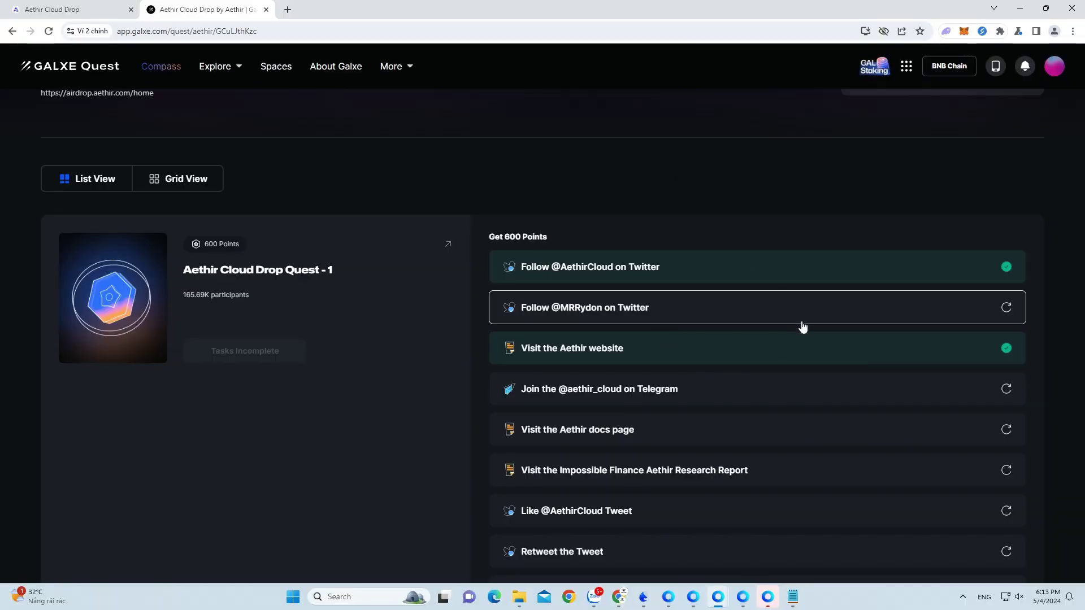
pyautogui.scroll(-2, 803, 327)
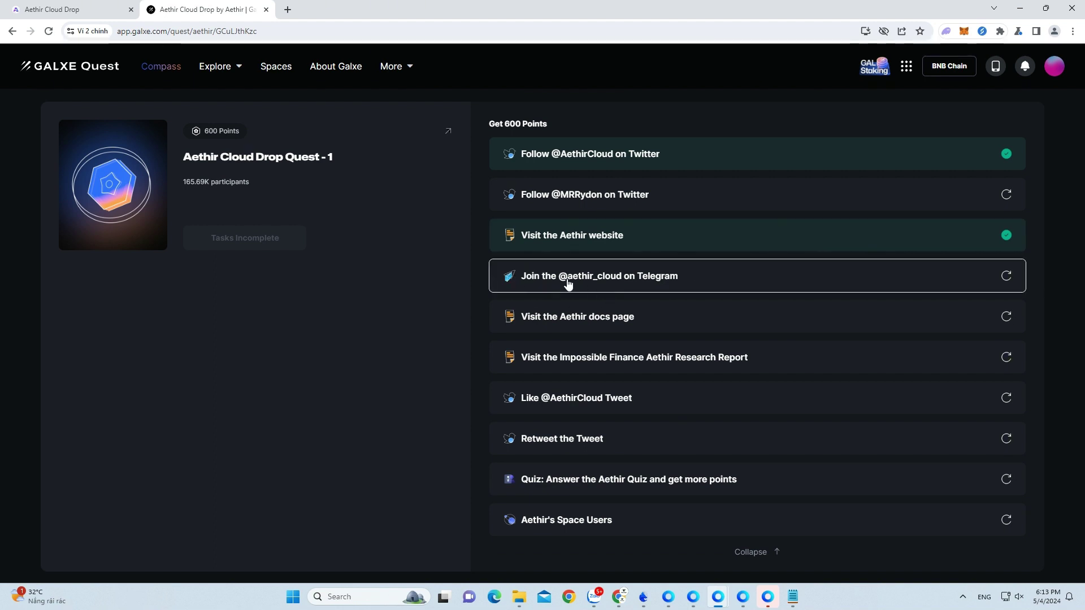
pyautogui.scroll(-1, 575, 272)
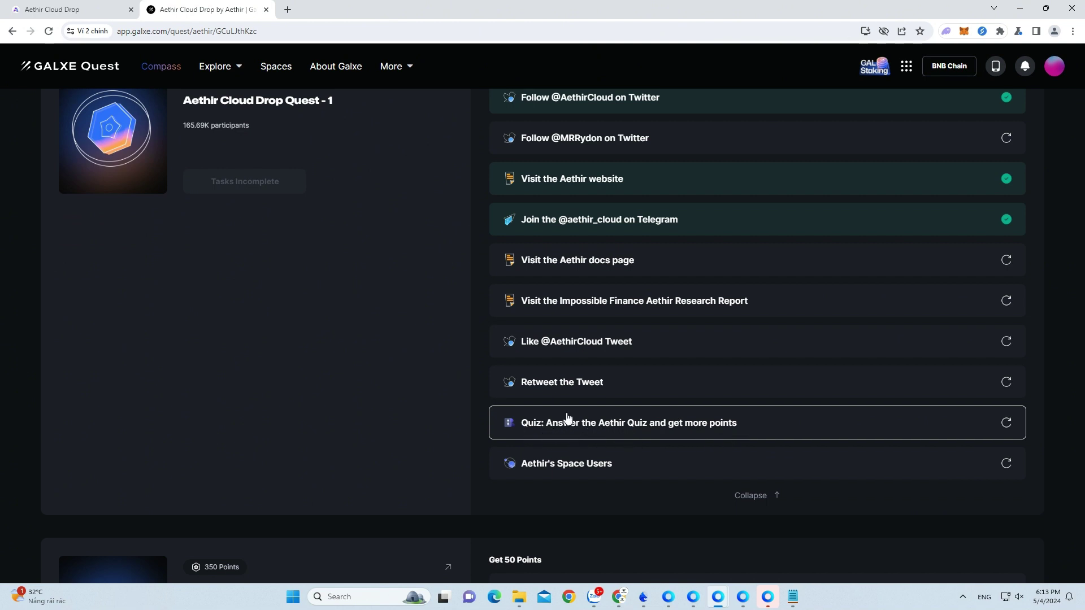
# Step: Answer the five Aethir quiz questions in Quest - 1 with B, D, C, A, C, using the answer key in the Telegram post
pyautogui.hotkey('alt', 'Tab')
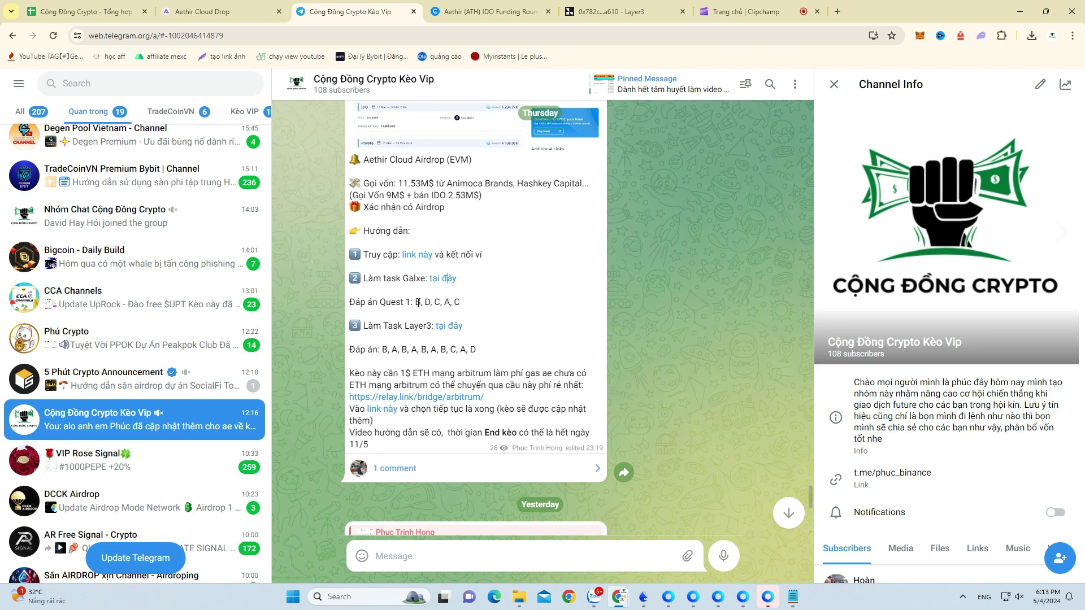
pyautogui.hotkey('alt', 'Tab')
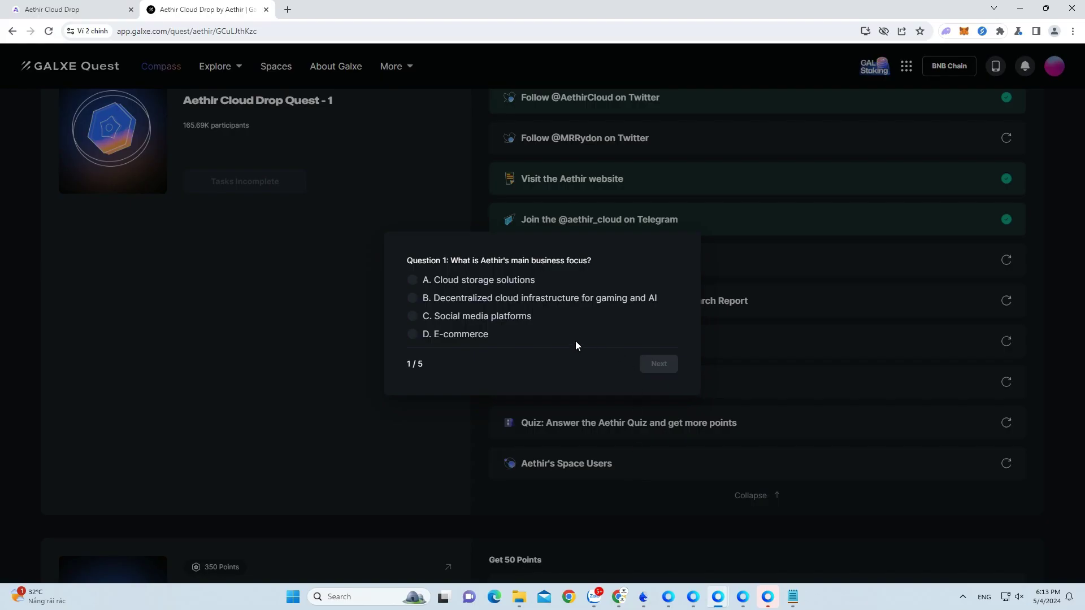
pyautogui.click(462, 306)
pyautogui.click(658, 364)
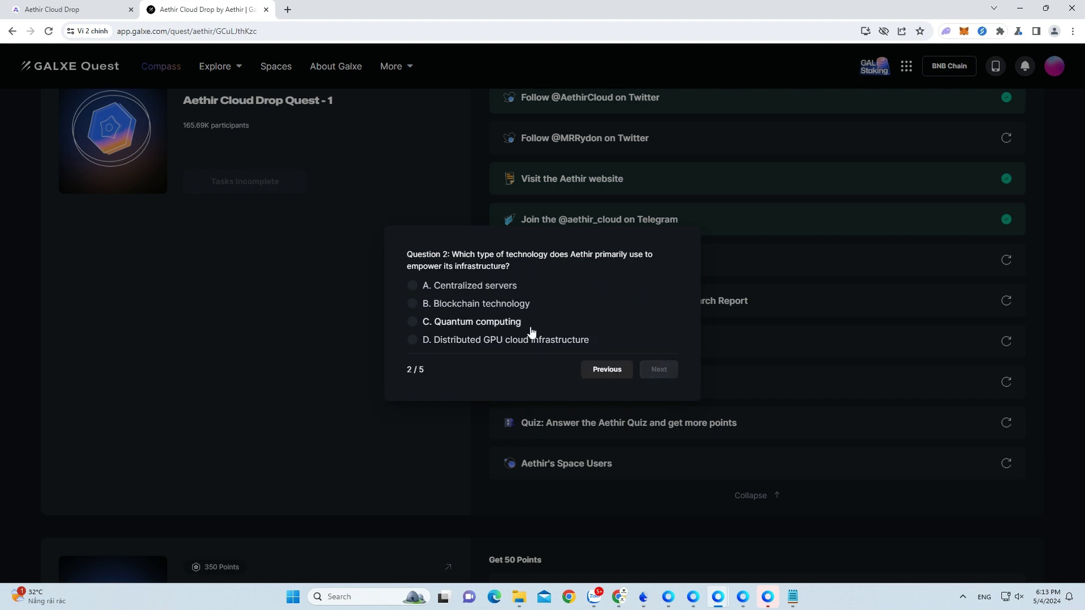
pyautogui.click(475, 341)
pyautogui.click(658, 369)
pyautogui.click(486, 322)
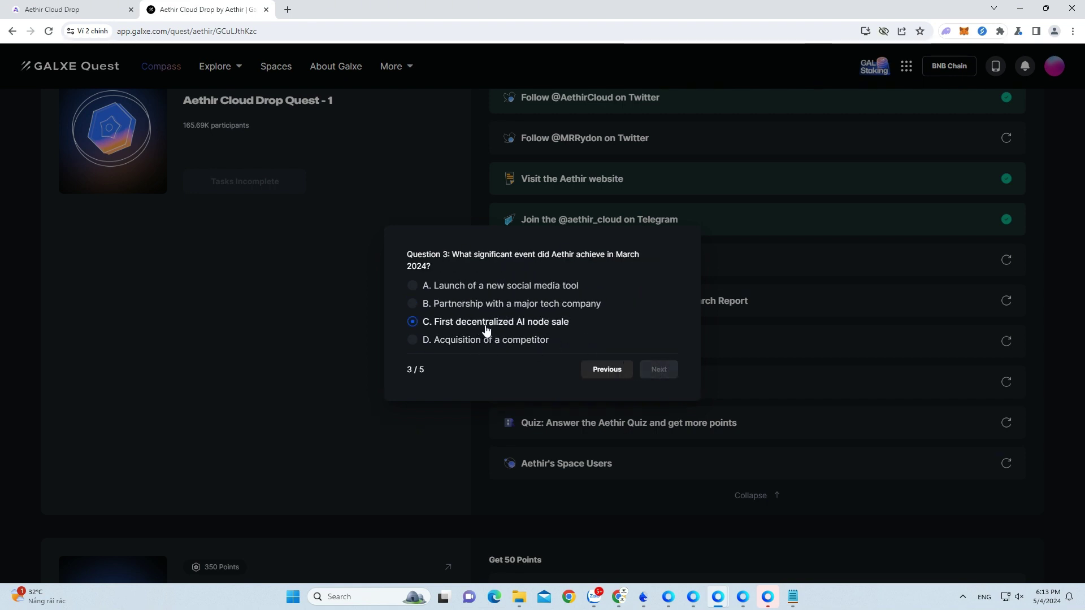
pyautogui.click(660, 372)
pyautogui.click(447, 285)
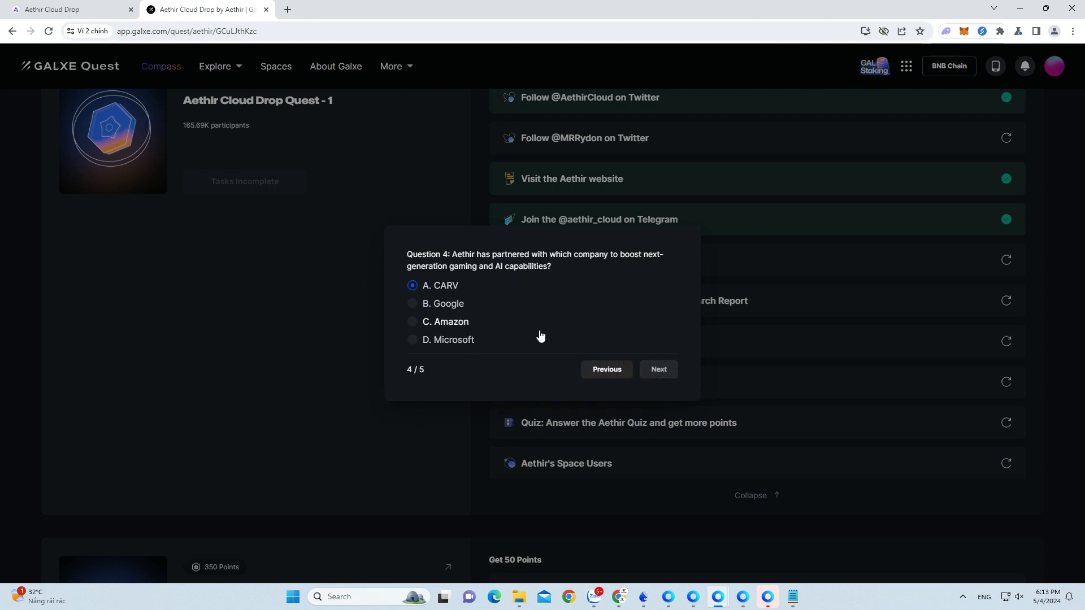
pyautogui.click(659, 369)
pyautogui.click(483, 318)
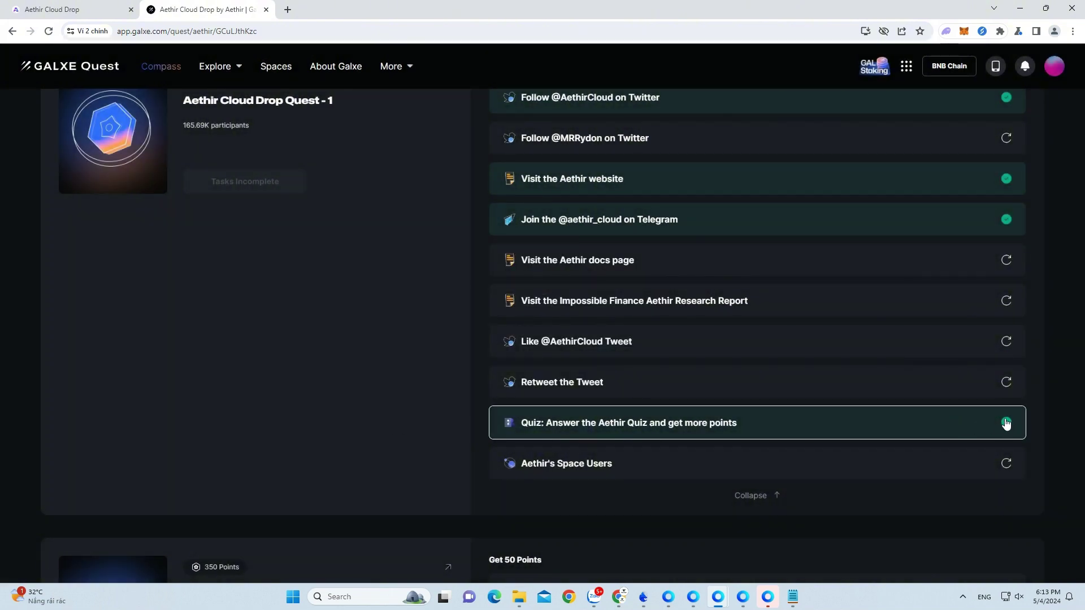
# Step: Verify the Aethir's Space Users task in Aethir Cloud Drop Quest - 1
pyautogui.scroll(-1, 569, 303)
pyautogui.scroll(2, 598, 412)
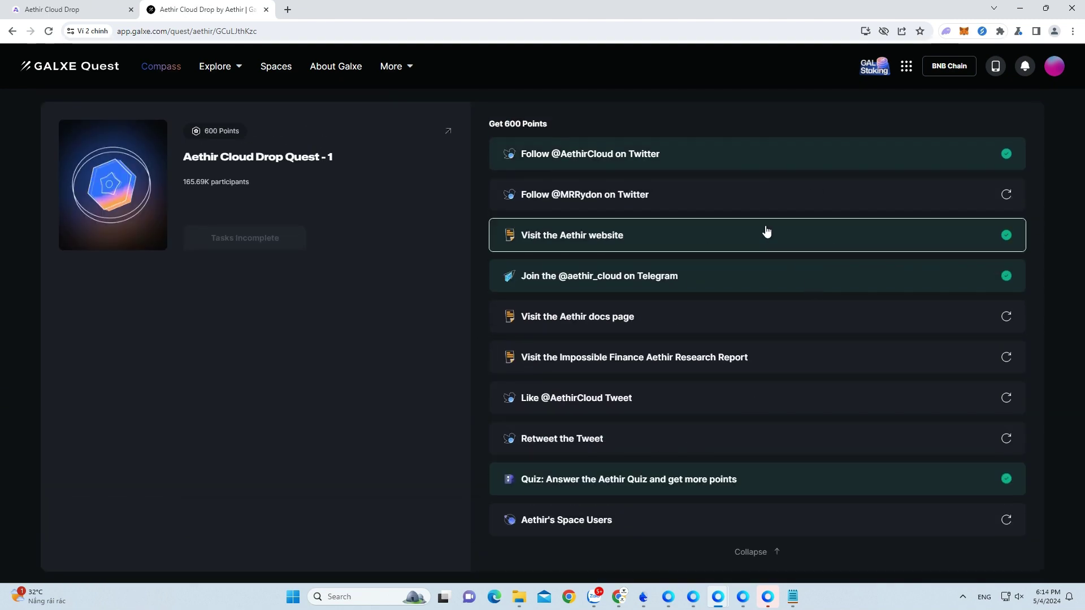
pyautogui.scroll(2, 639, 231)
pyautogui.scroll(-3, 577, 380)
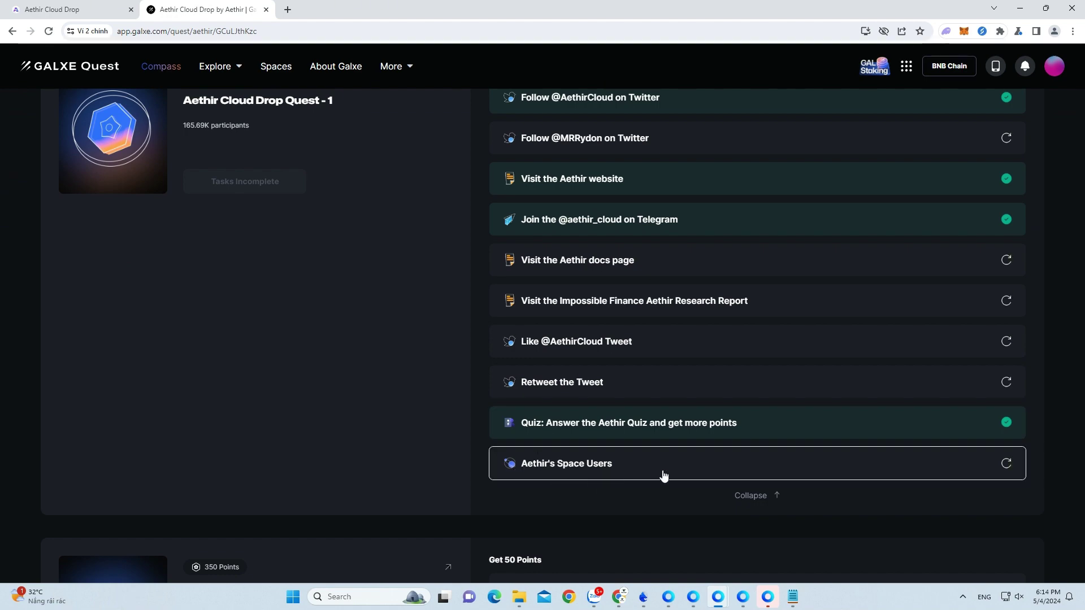
pyautogui.scroll(5, 737, 479)
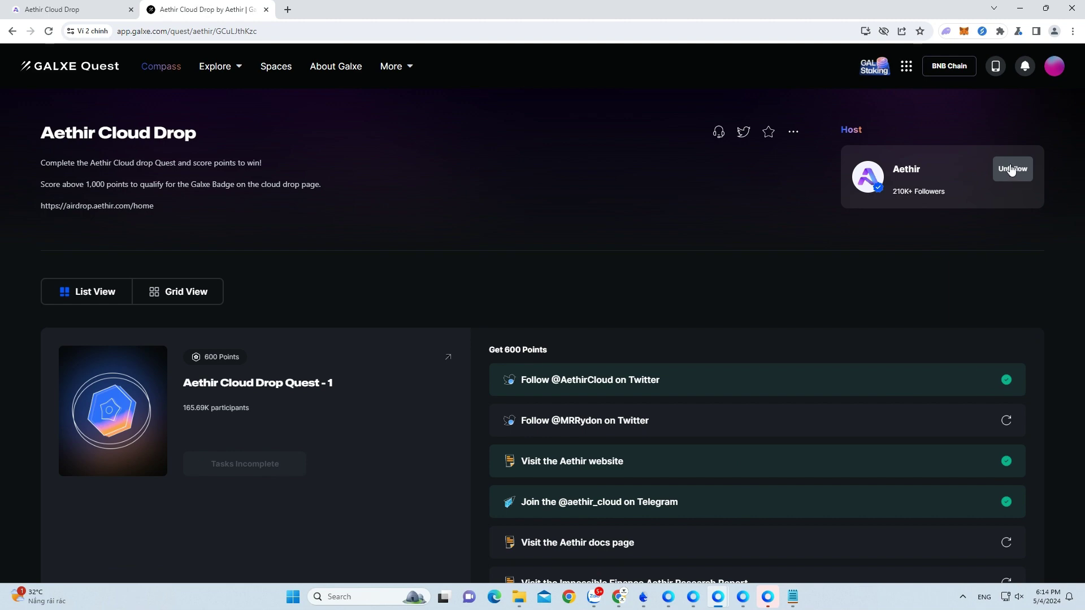
pyautogui.scroll(-6, 1039, 262)
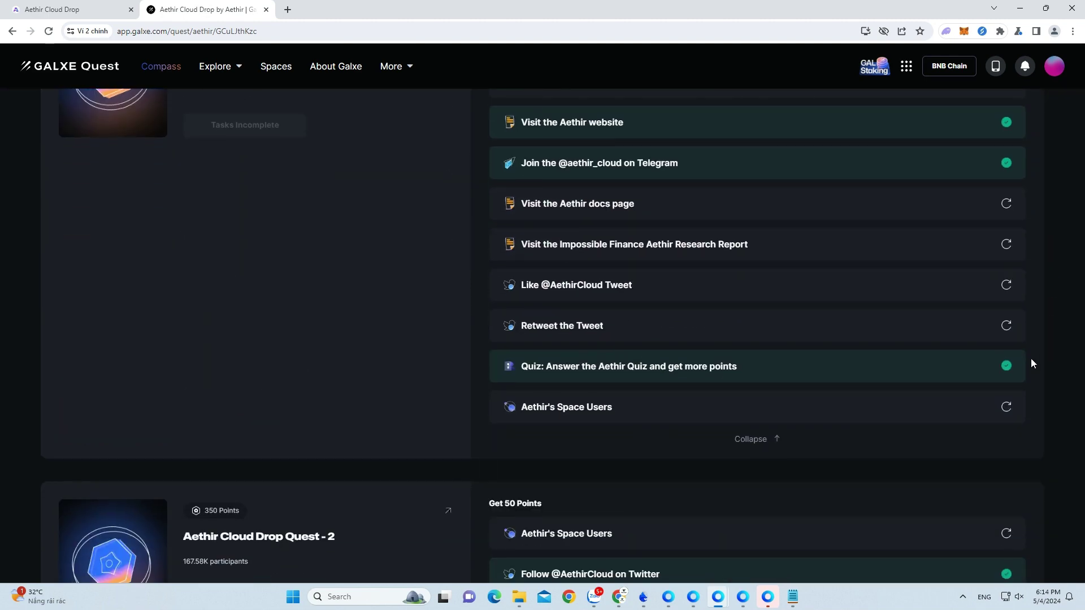
pyautogui.click(1007, 407)
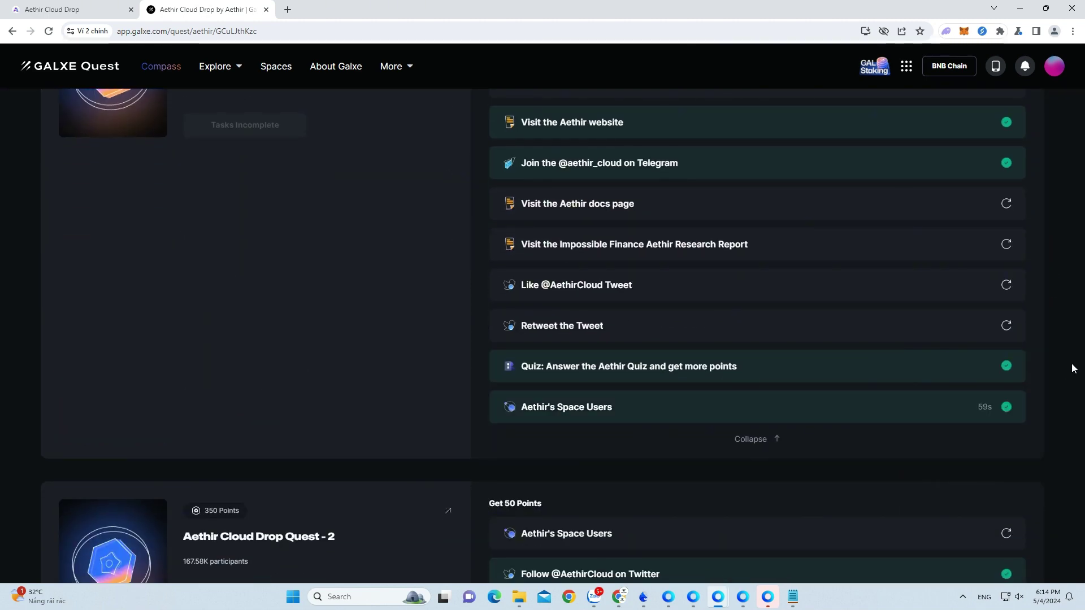
# Step: Verify the Aethir's Space Users task in Aethir Cloud Drop Quest - 2 and look through its remaining tasks
pyautogui.scroll(-6, 619, 413)
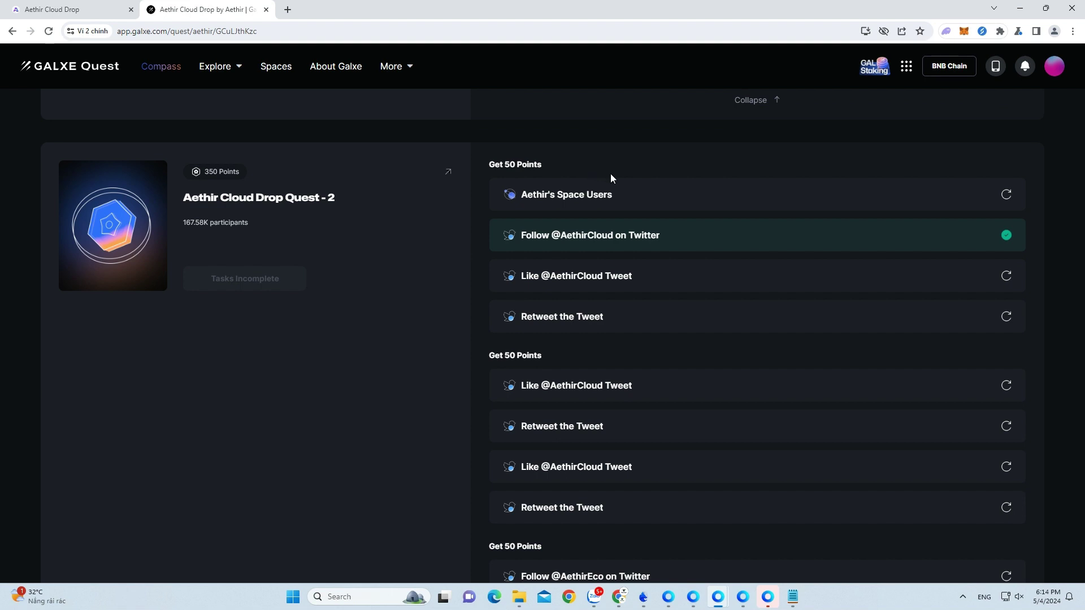
pyautogui.click(1007, 200)
pyautogui.scroll(-4, 1058, 388)
pyautogui.scroll(-2, 769, 248)
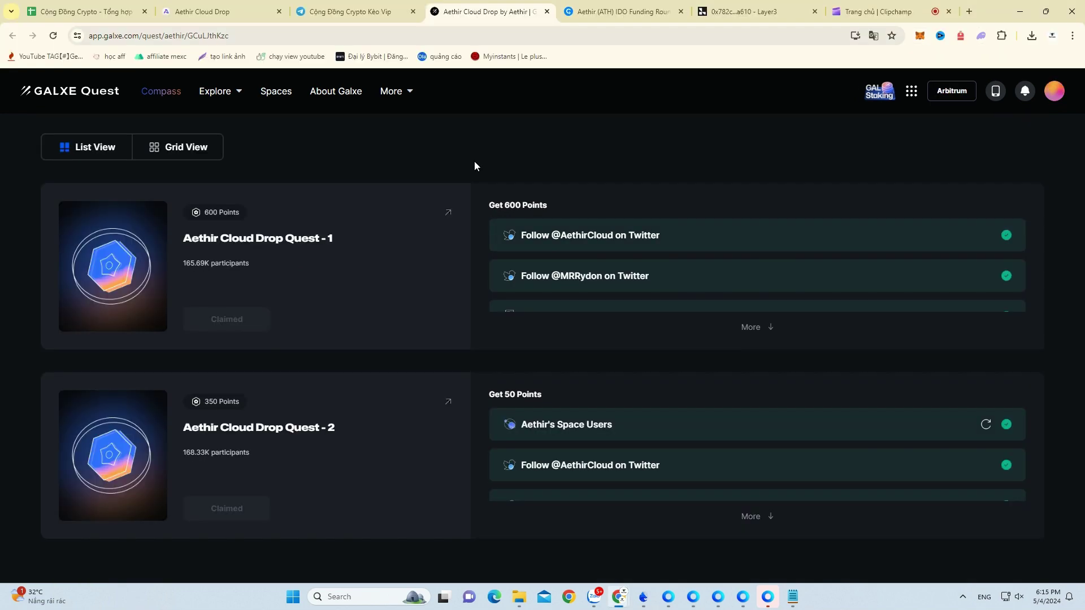
# Step: On the Galxe account with both quests claimed, expand the Quest - 1 tasks and review the full task lists of both quests
pyautogui.scroll(3, 557, 195)
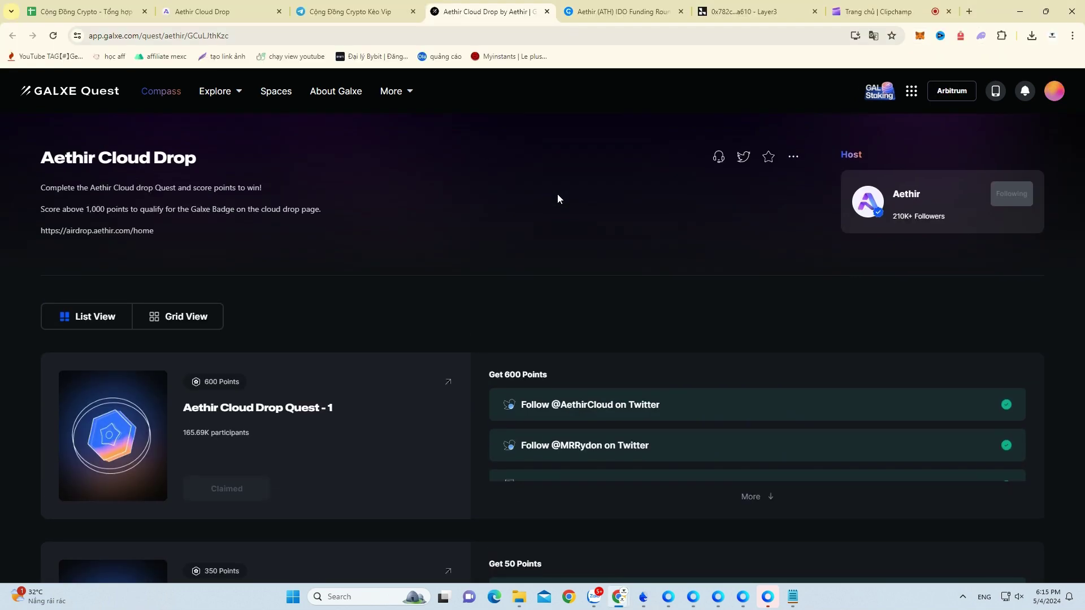
pyautogui.scroll(-2, 809, 277)
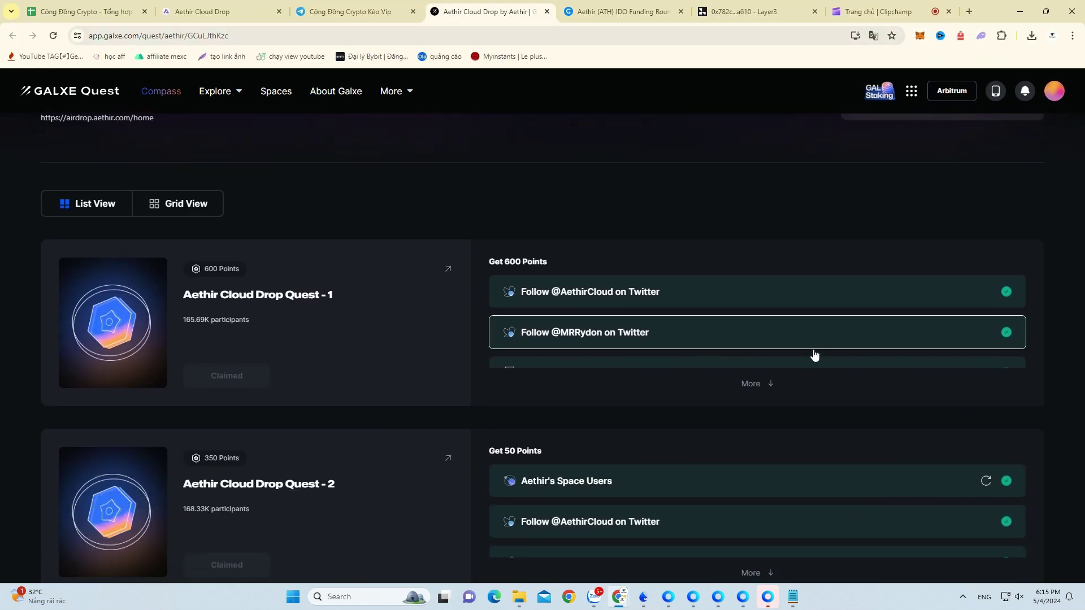
pyautogui.click(765, 383)
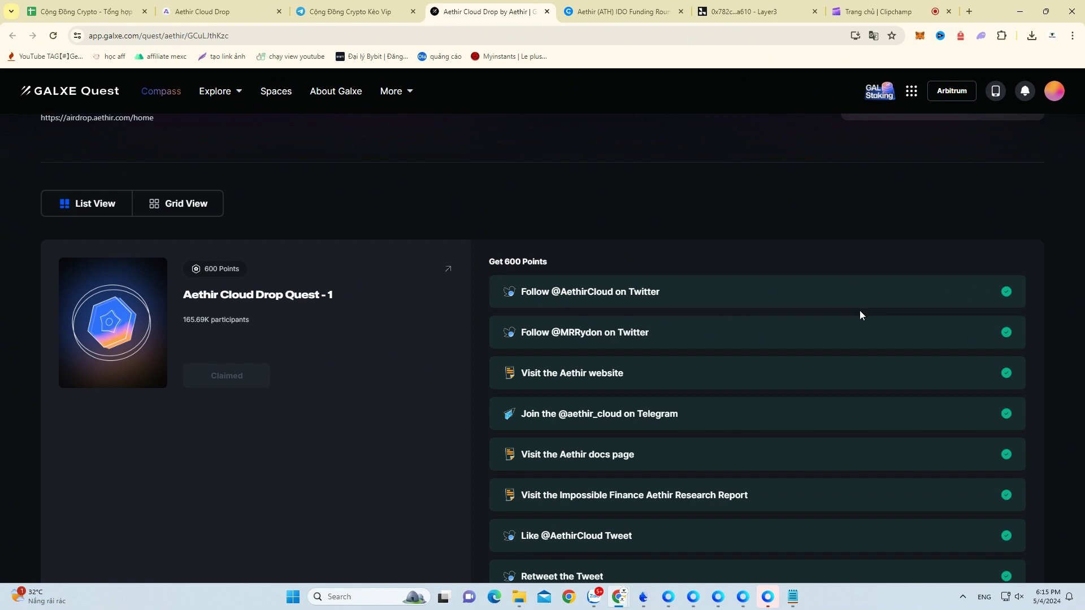
pyautogui.scroll(-4, 859, 311)
pyautogui.scroll(2, 268, 264)
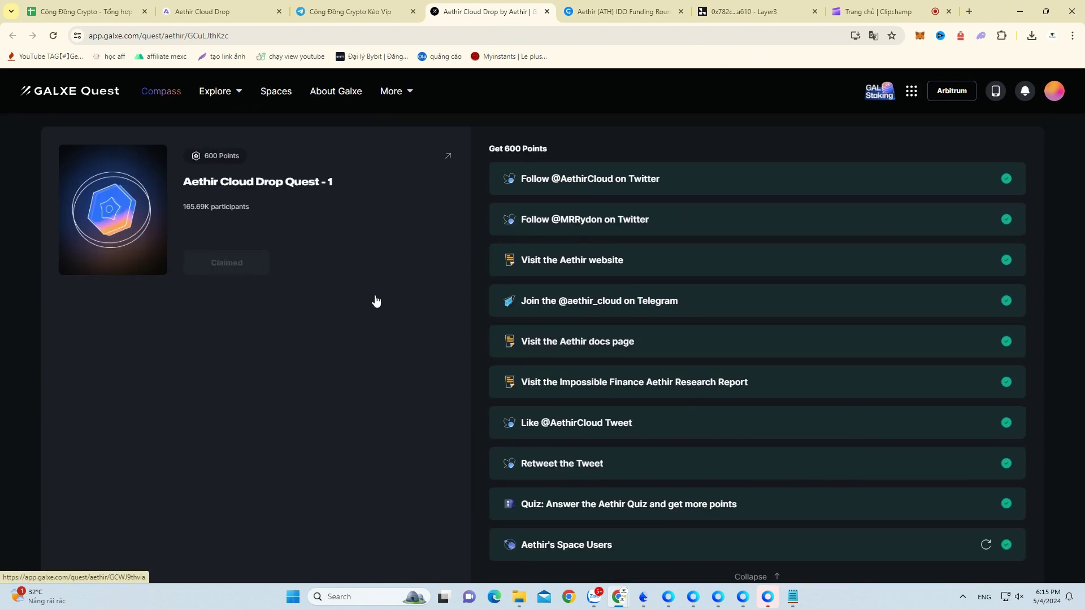
pyautogui.scroll(-10, 940, 373)
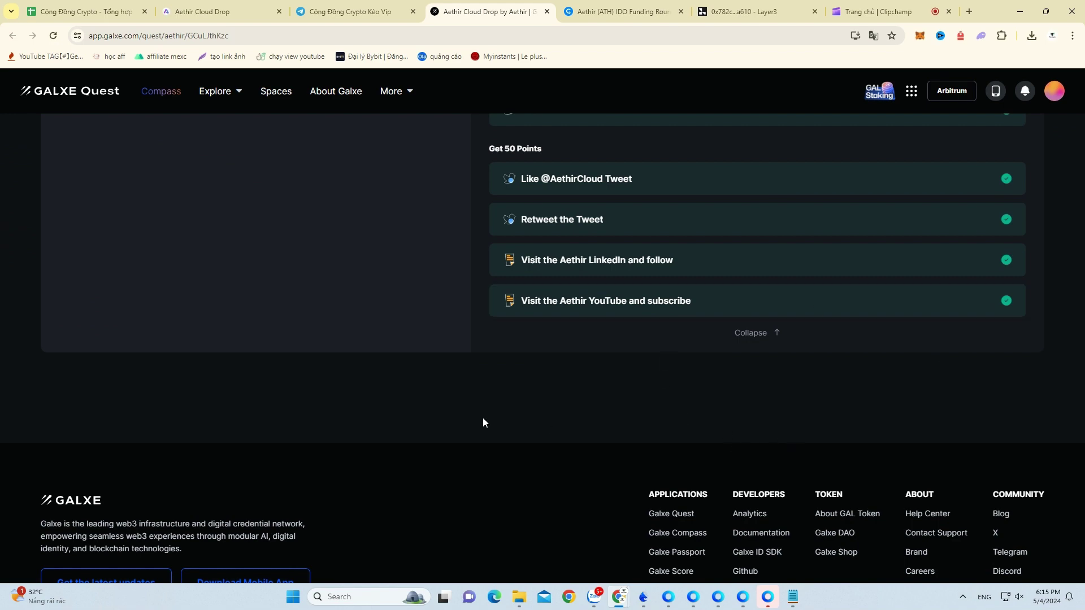
pyautogui.scroll(15, 483, 419)
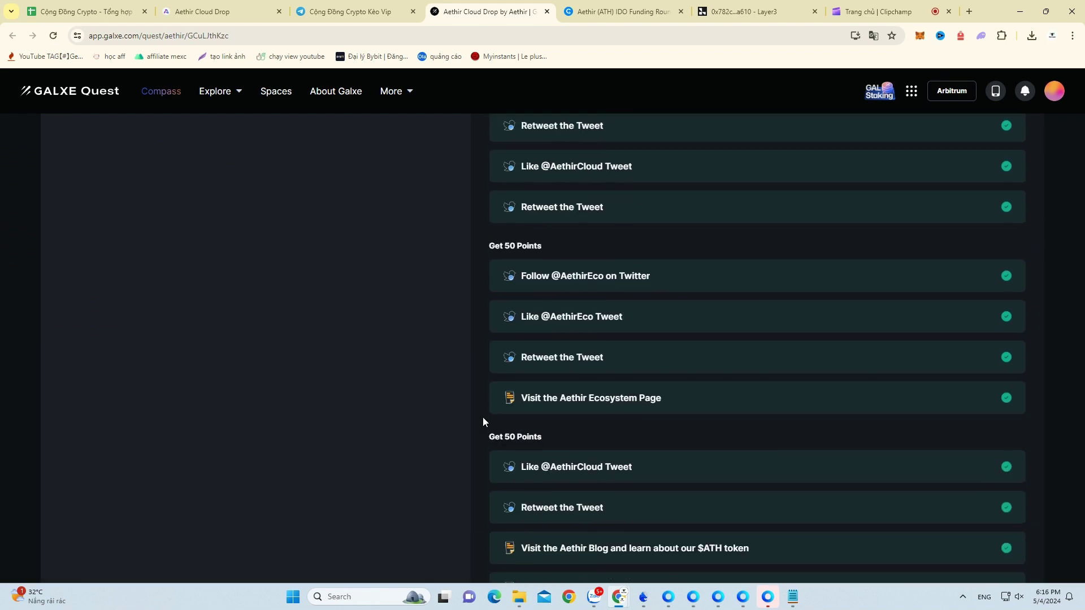
pyautogui.scroll(8, 482, 417)
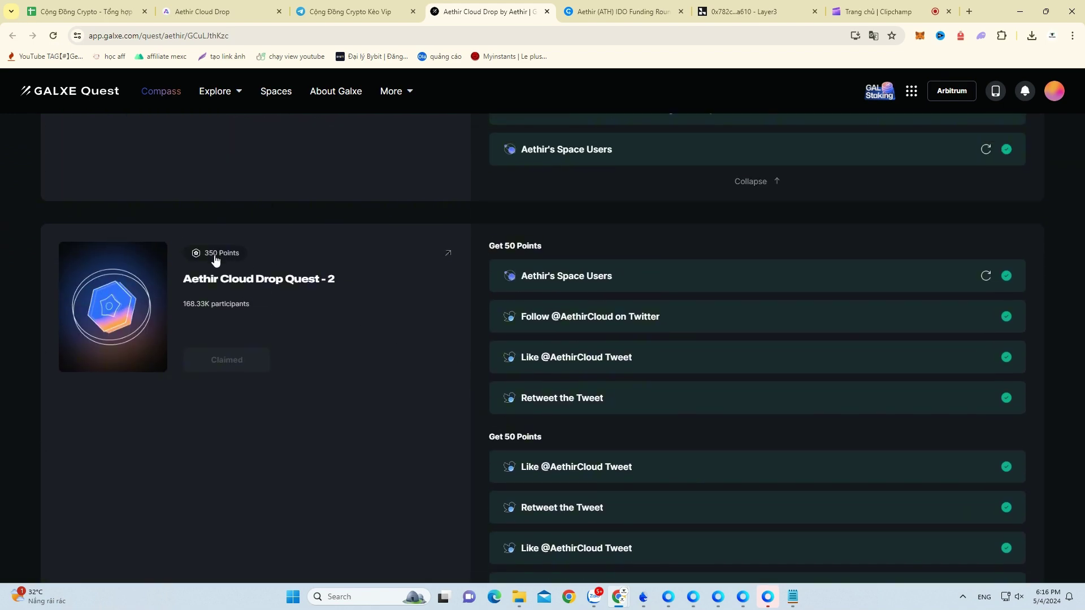
pyautogui.scroll(1, 473, 339)
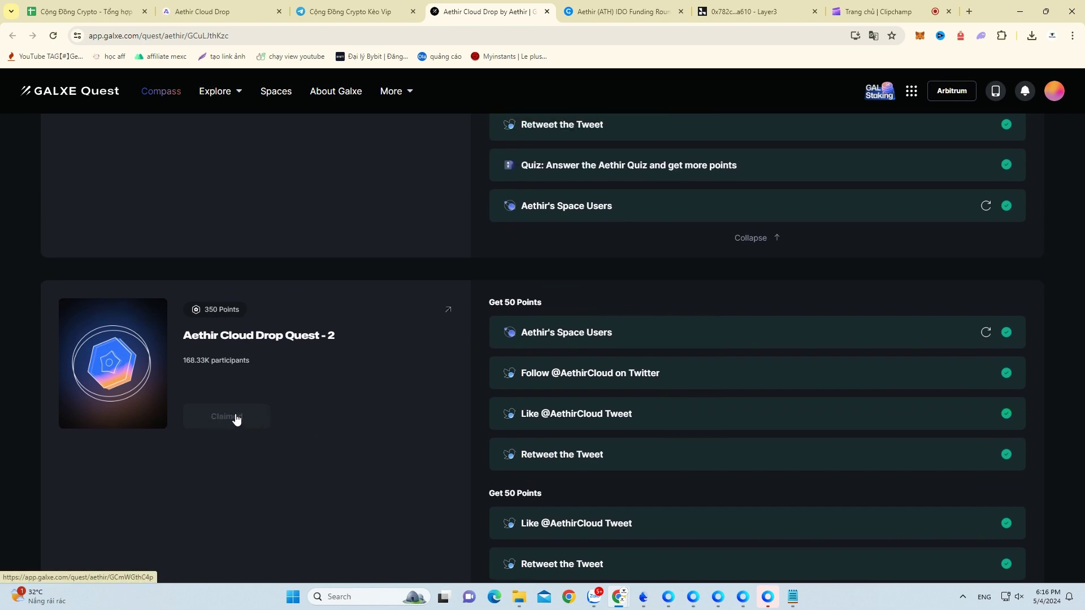
# Step: Return to the Telegram airdrop post and open its Layer3 task link for the Introduction to Aethir Cloud quest
pyautogui.hotkey('ctrl', 'shift', 'Tab')
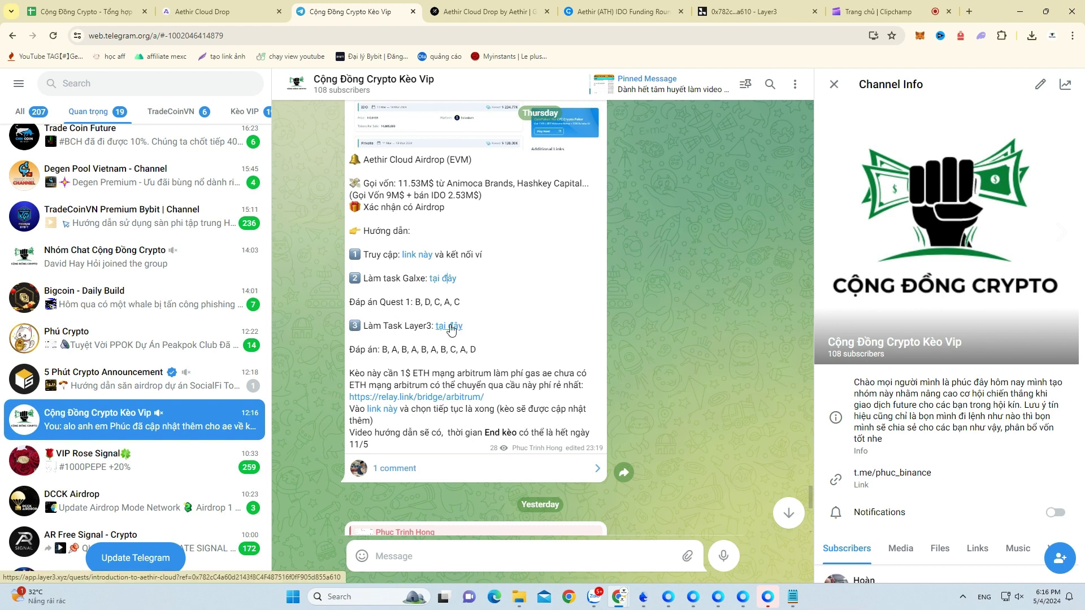
pyautogui.click(451, 330)
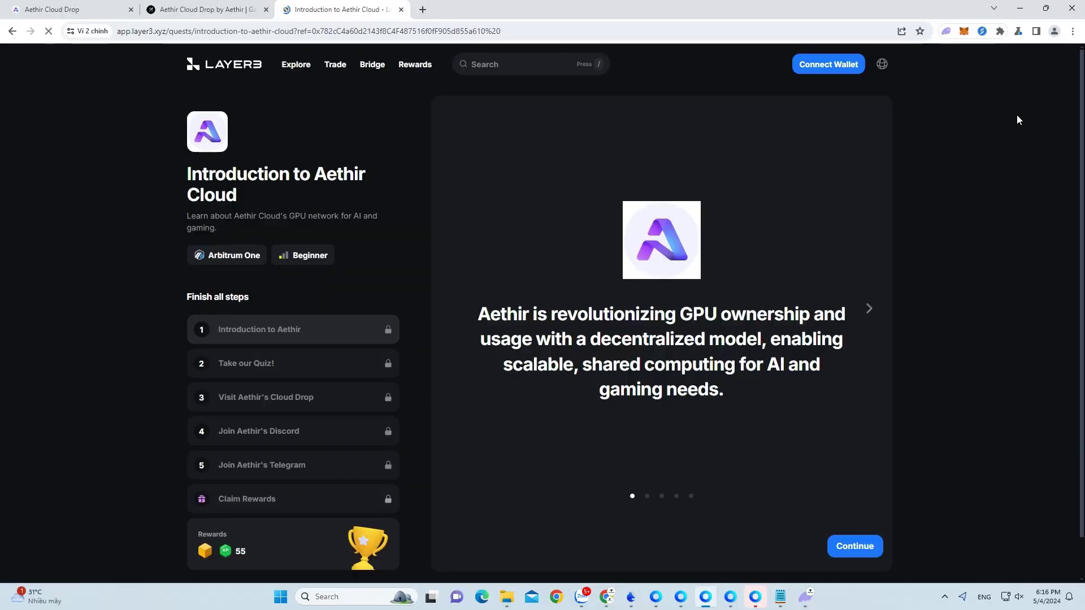
# Step: Connect MetaMask's Account 1 to Layer3 and complete the quest's Introduction to Aethir step
pyautogui.click(834, 66)
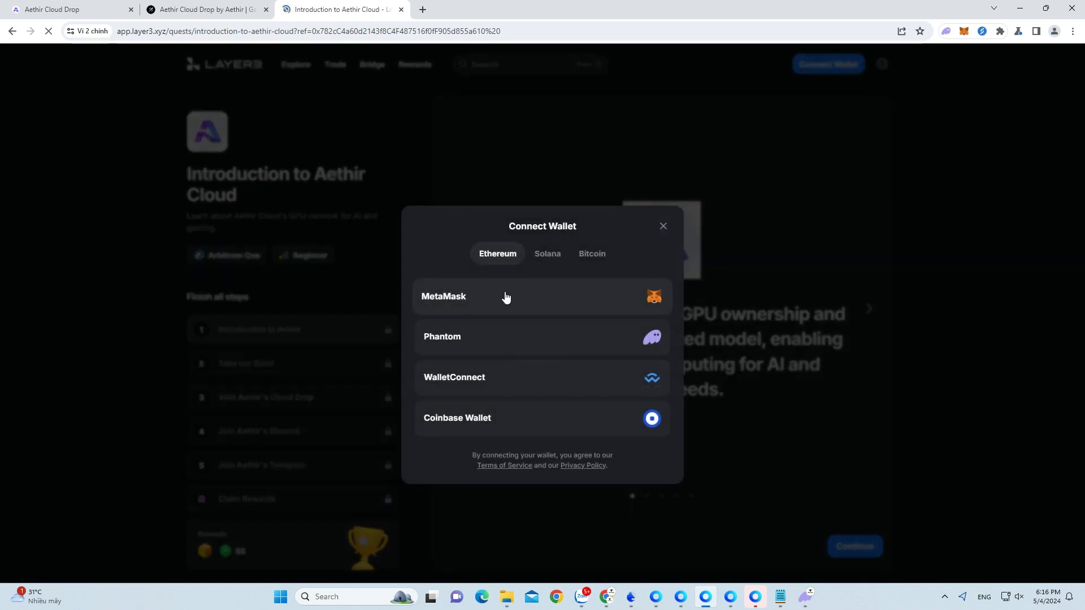
pyautogui.click(548, 309)
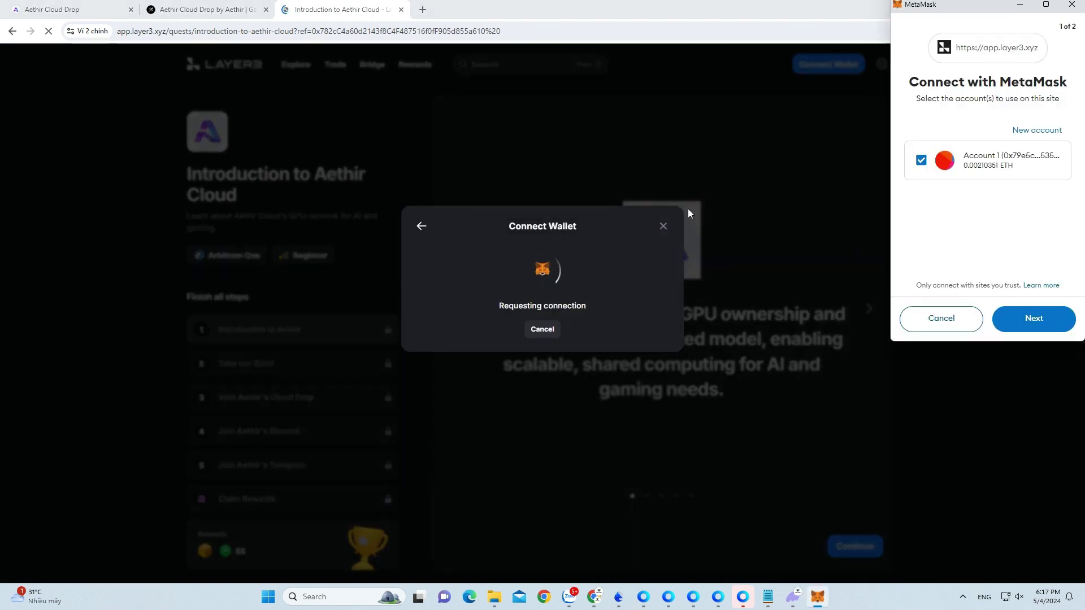
pyautogui.click(1042, 318)
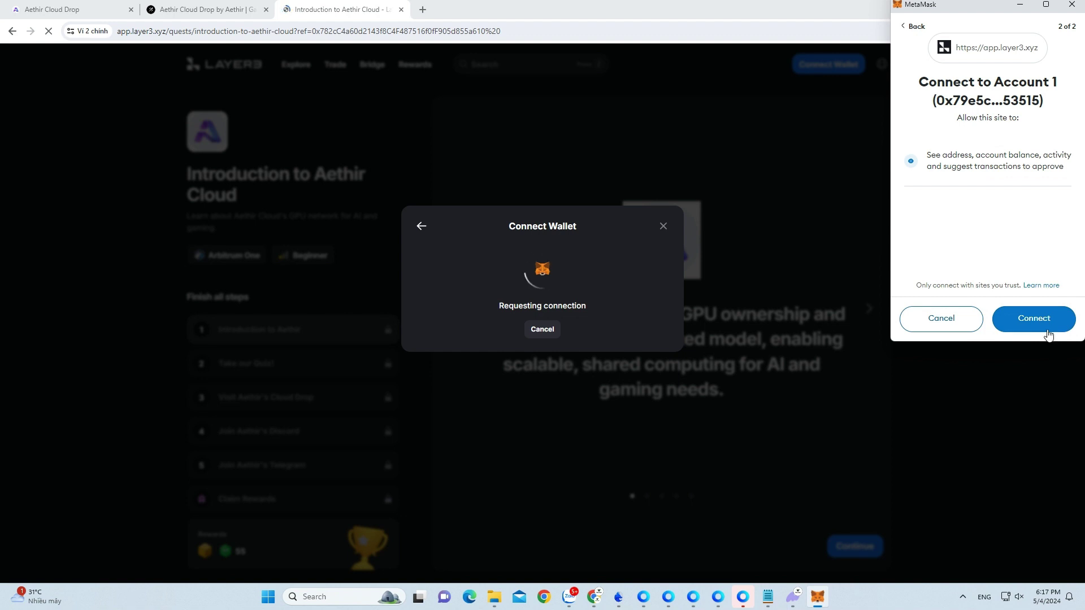
pyautogui.click(1044, 321)
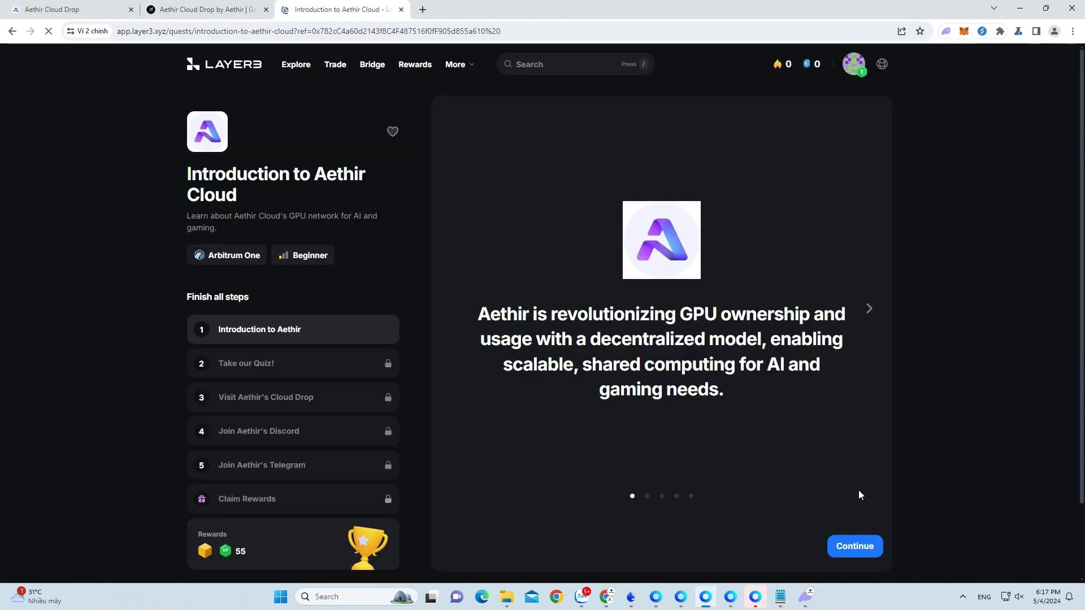
pyautogui.click(863, 547)
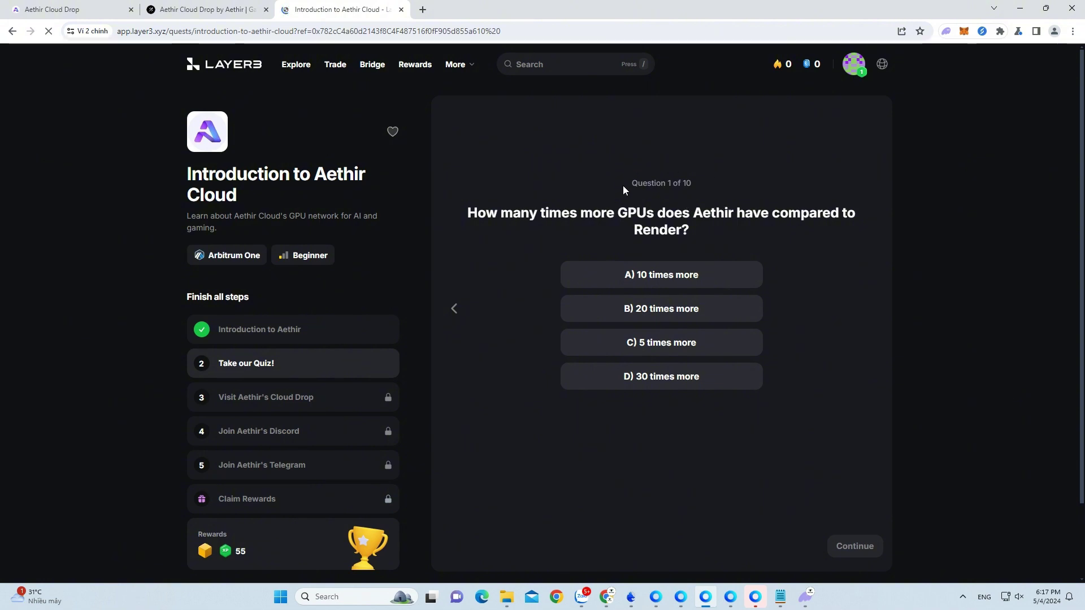
# Step: Check the Layer3 answer key in the Telegram guide and answer quiz questions 1 to 5 with B, A, B, A, B
pyautogui.hotkey('alt', 'Tab')
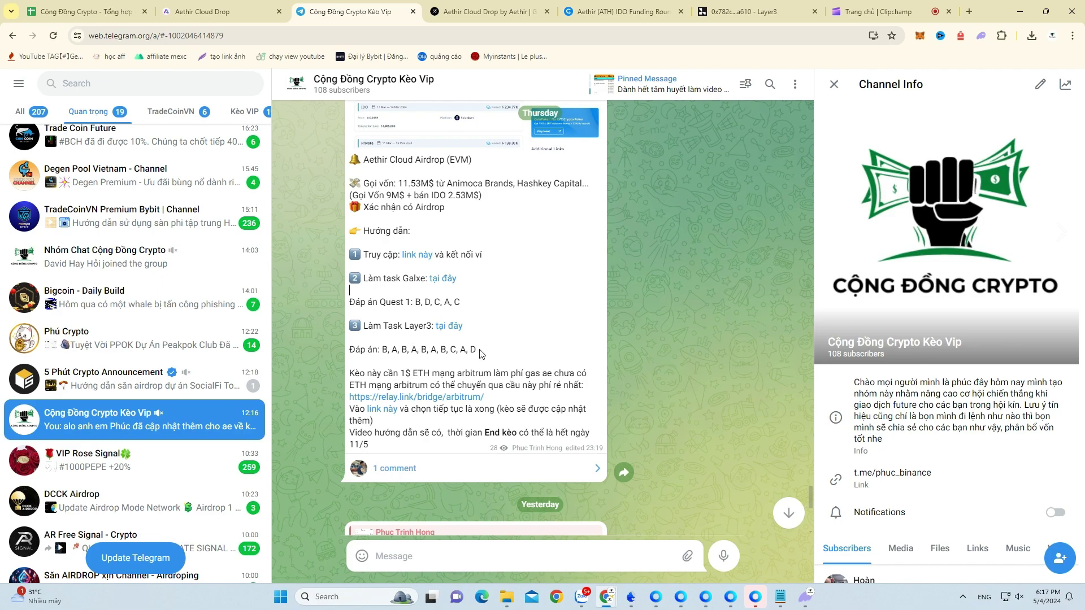
pyautogui.hotkey('alt', 'Tab')
pyautogui.click(718, 308)
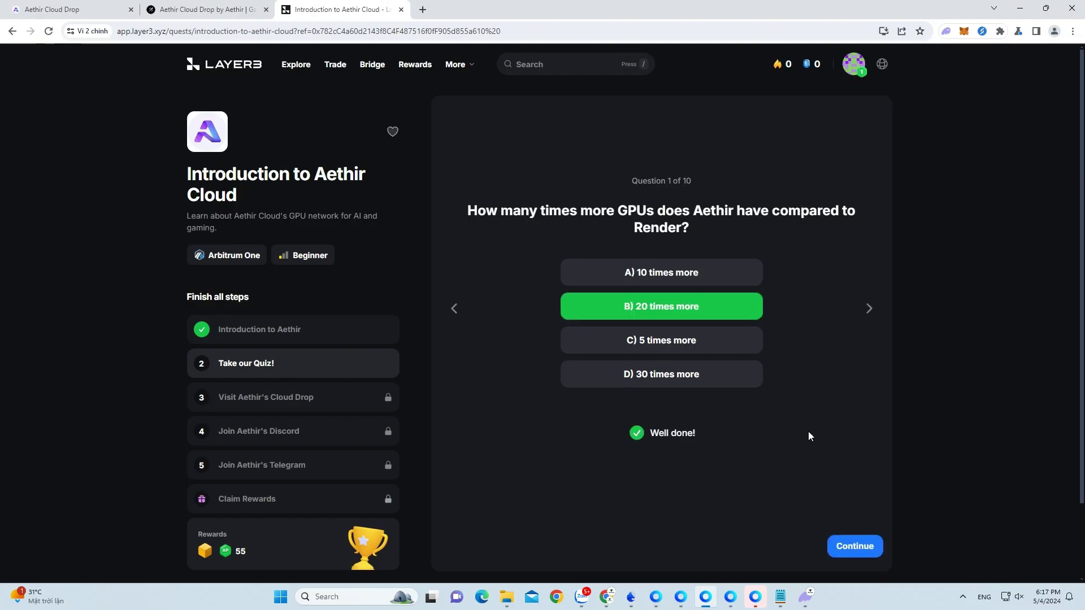
pyautogui.click(855, 546)
pyautogui.click(678, 274)
pyautogui.click(858, 550)
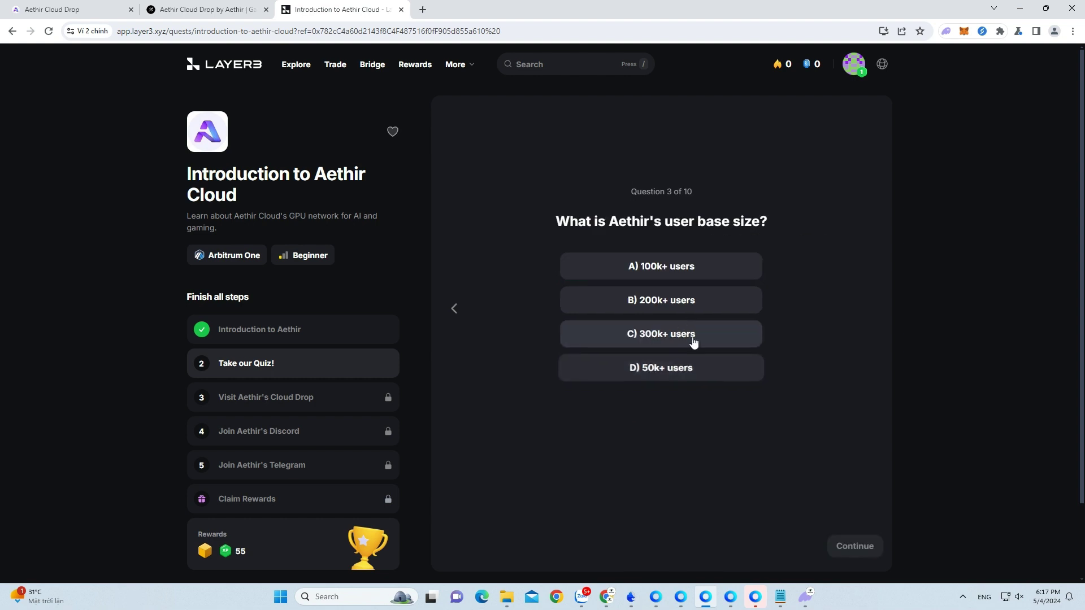
pyautogui.click(686, 305)
pyautogui.click(854, 545)
pyautogui.click(694, 272)
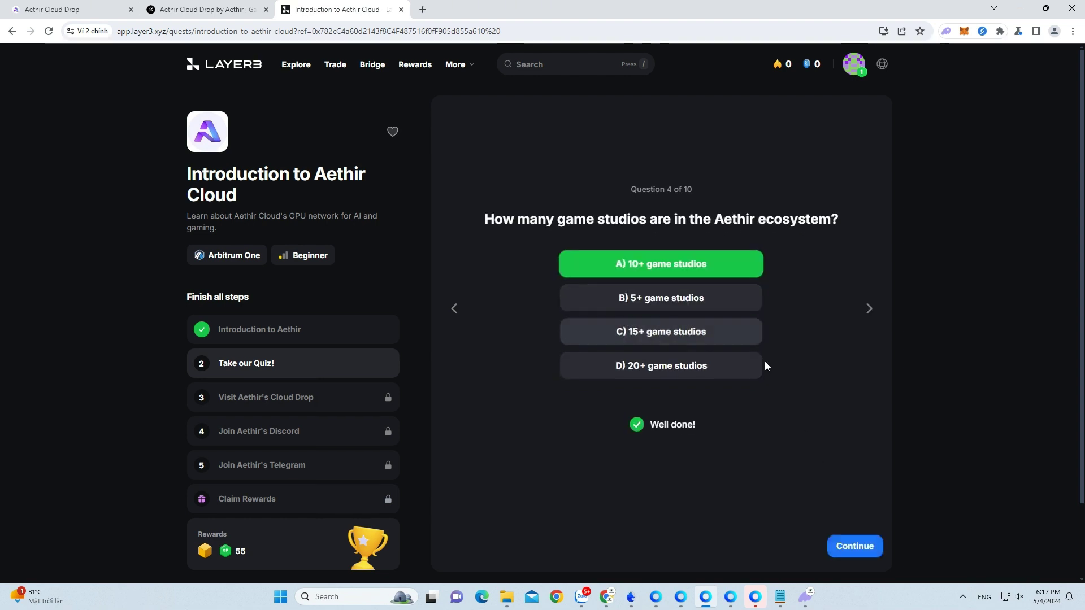
pyautogui.click(853, 546)
pyautogui.click(706, 300)
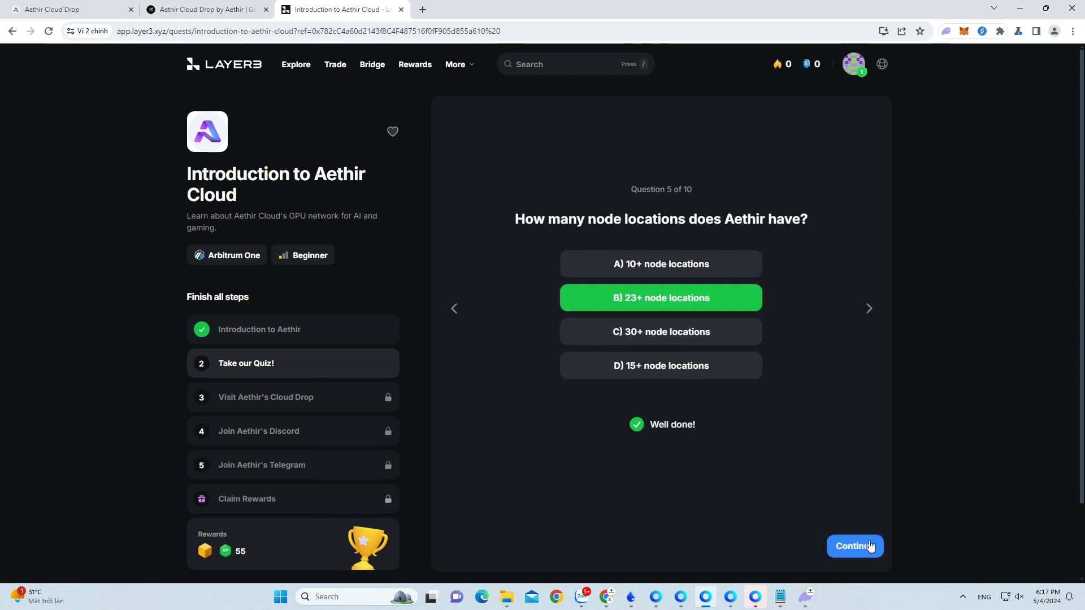
# Step: Answer quiz questions 6 to 10 with A, B, C, A, D and finish the Take our Quiz! step
pyautogui.click(852, 545)
pyautogui.click(694, 277)
pyautogui.click(853, 545)
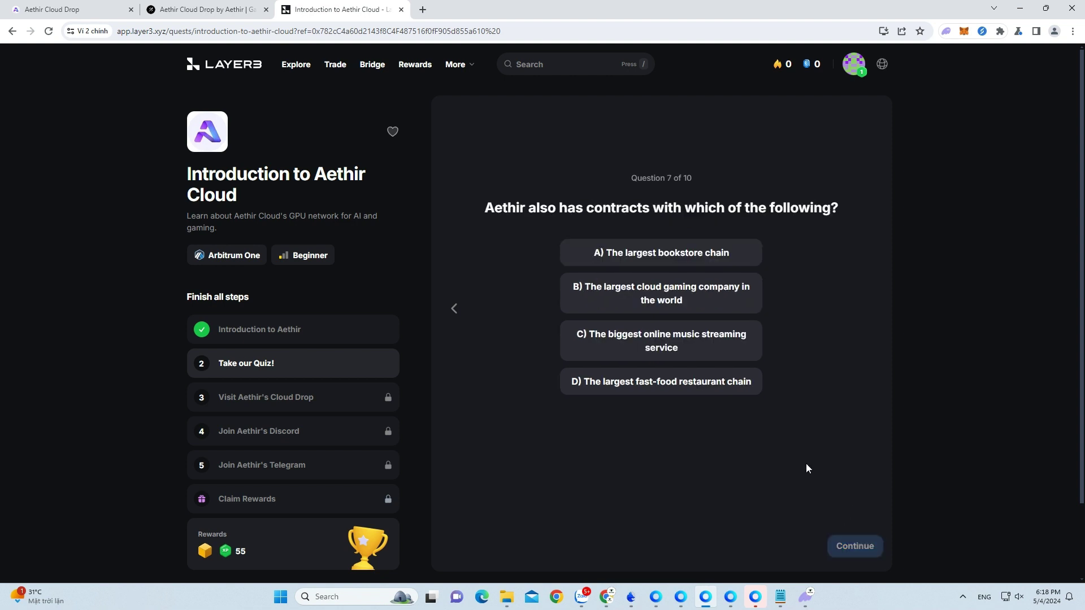
pyautogui.click(665, 300)
pyautogui.click(855, 544)
pyautogui.click(706, 340)
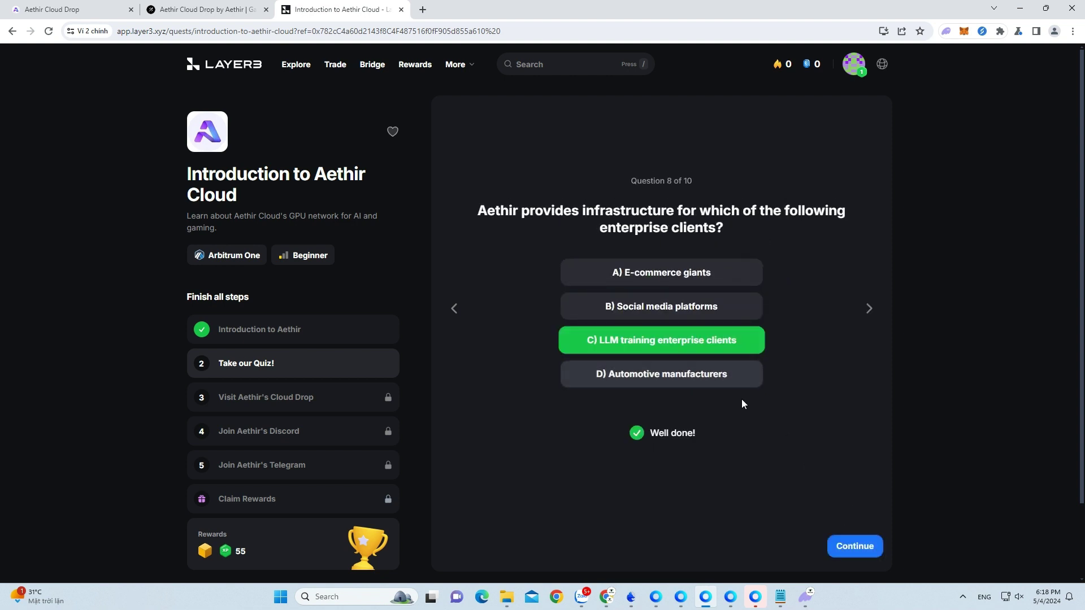
pyautogui.click(853, 545)
pyautogui.click(695, 265)
pyautogui.click(857, 547)
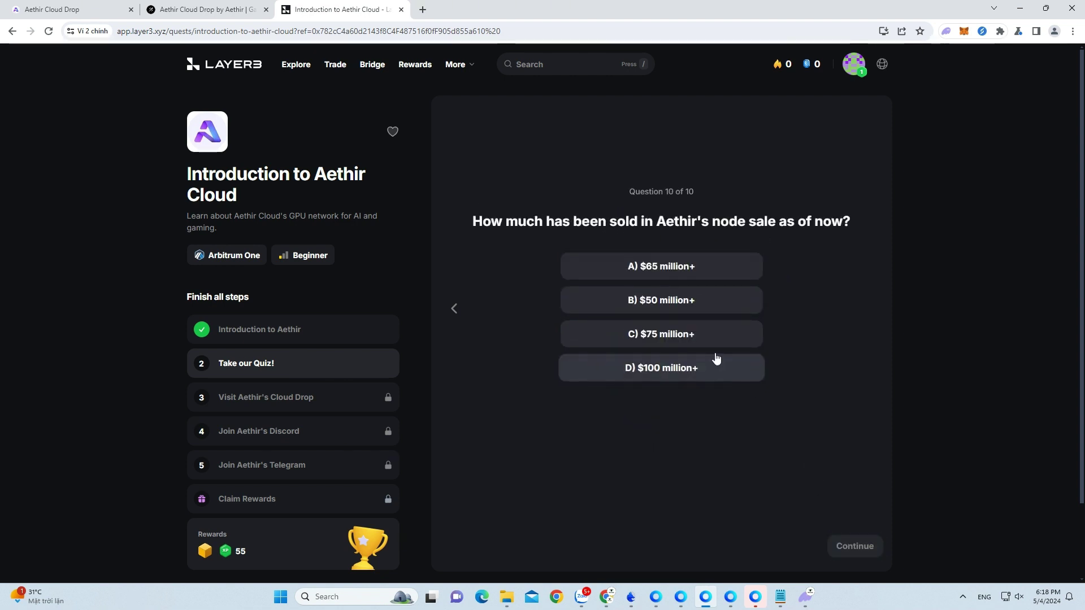
pyautogui.click(715, 366)
pyautogui.click(865, 543)
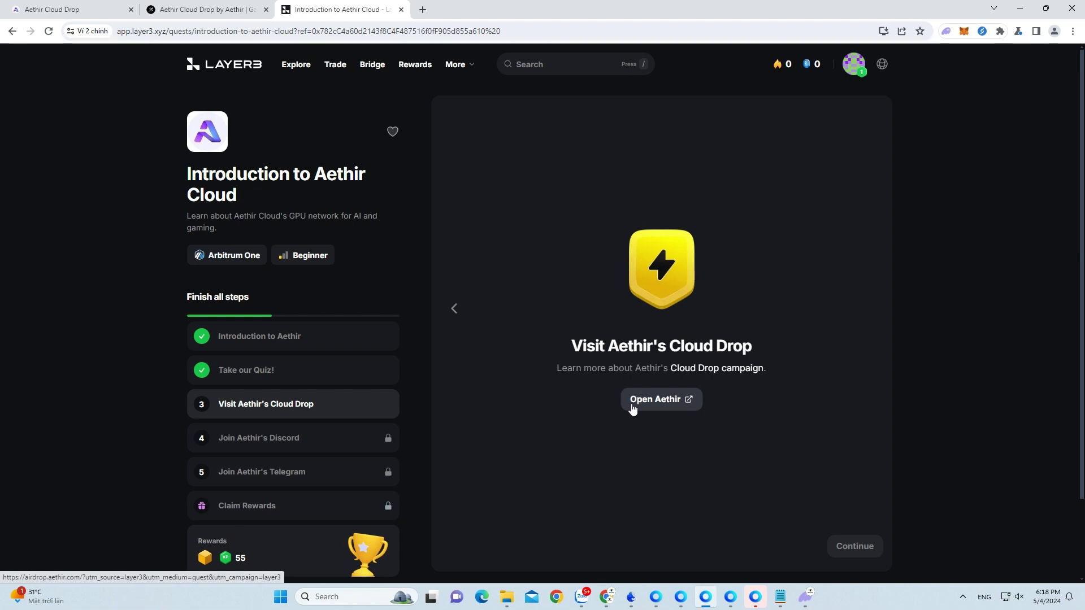
# Step: Open the Aethir Cloud Drop site from the quest and complete the Visit Aethir's Cloud Drop step
pyautogui.click(667, 406)
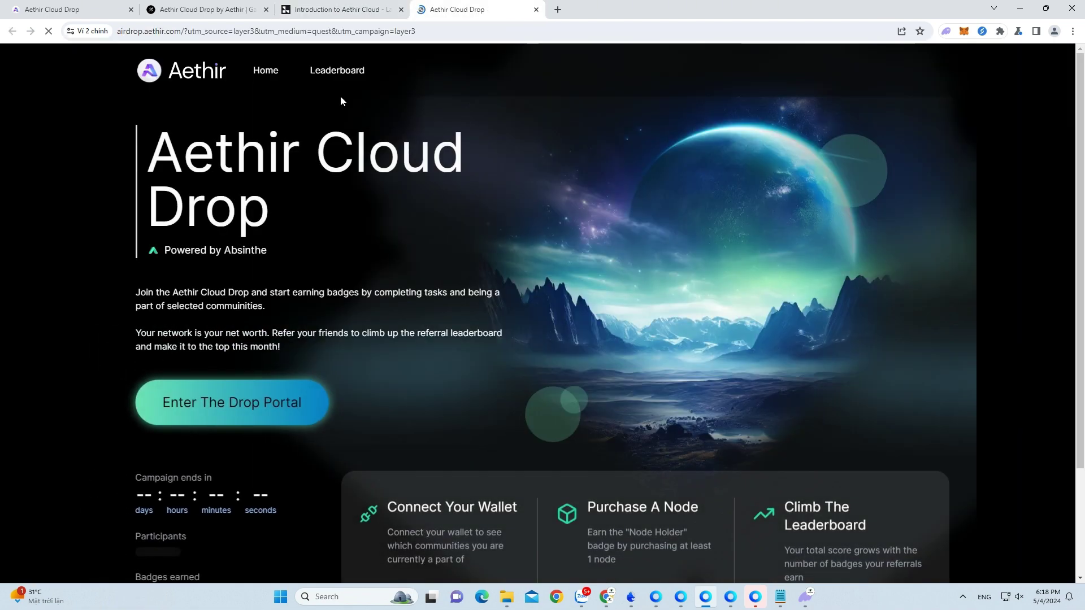
pyautogui.click(347, 7)
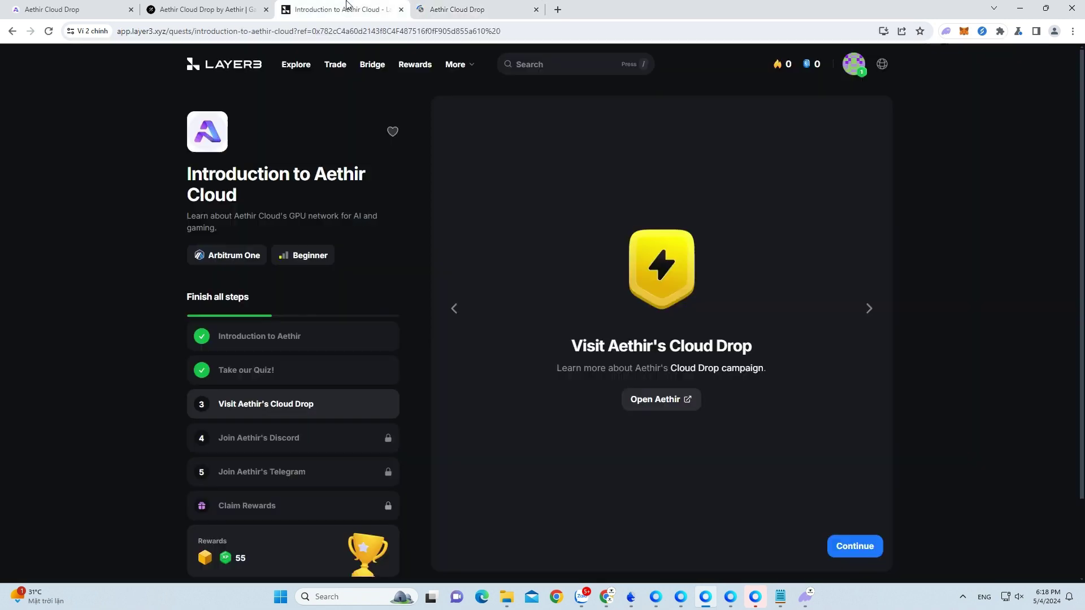
pyautogui.click(855, 546)
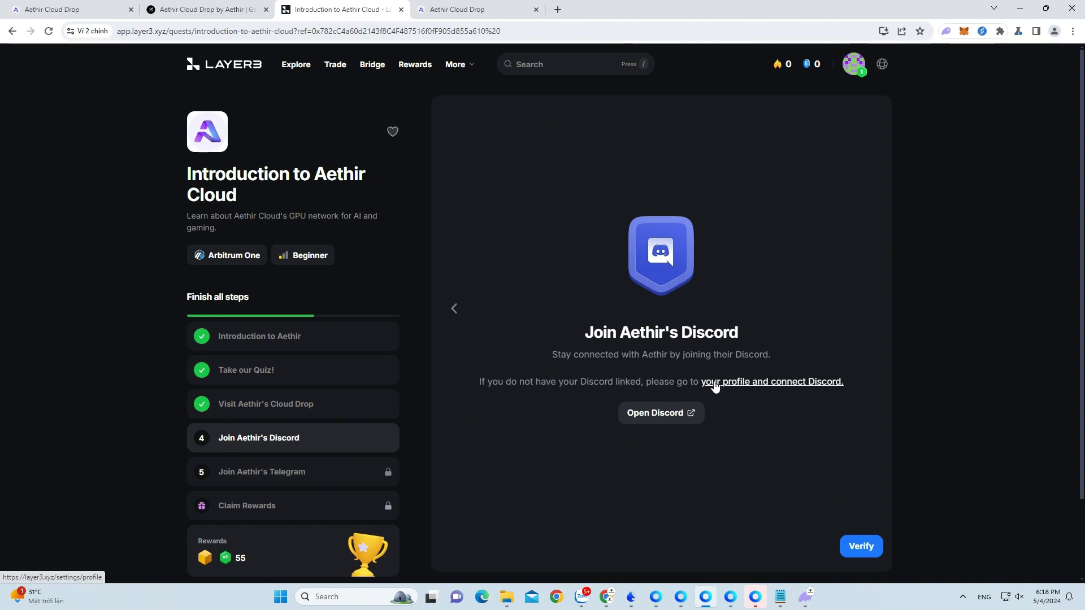
# Step: Authorize Layer3 Login to link the Discord account and accept the invitation to the Aethir Discord server
pyautogui.click(791, 383)
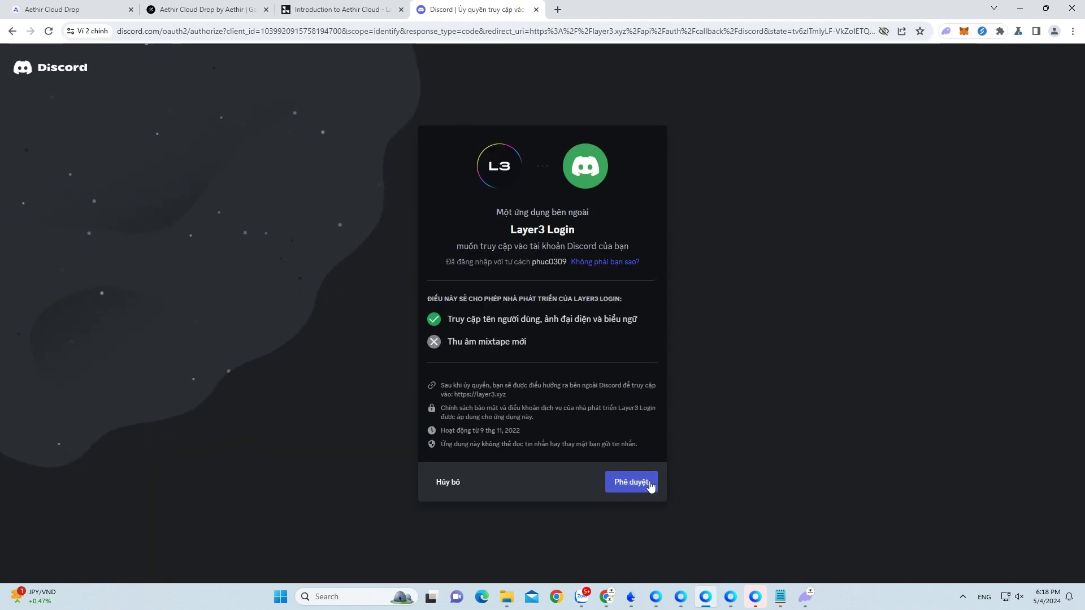
pyautogui.click(630, 482)
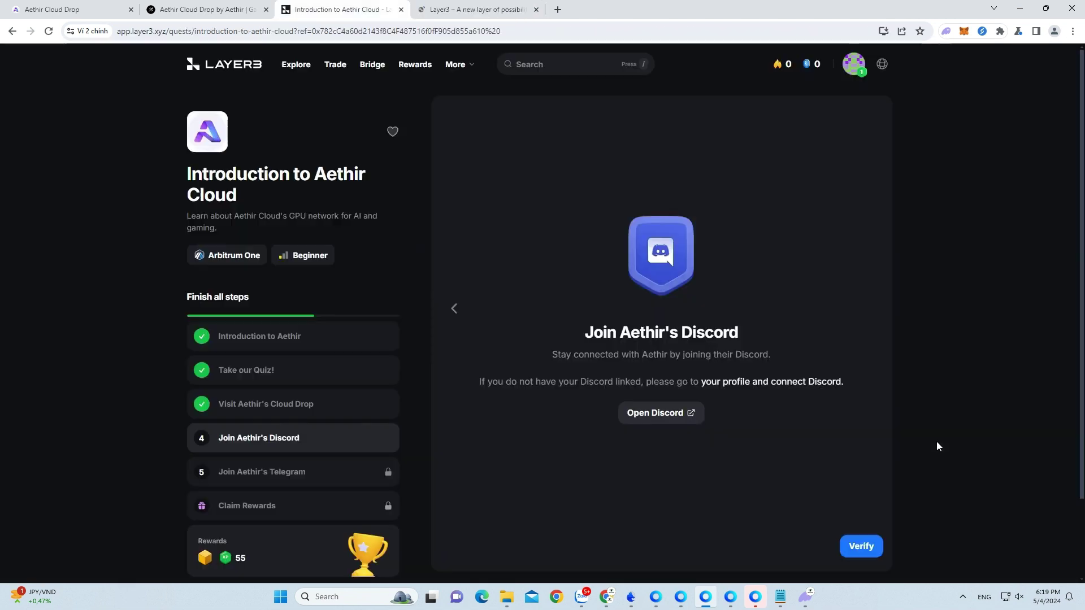
pyautogui.click(663, 419)
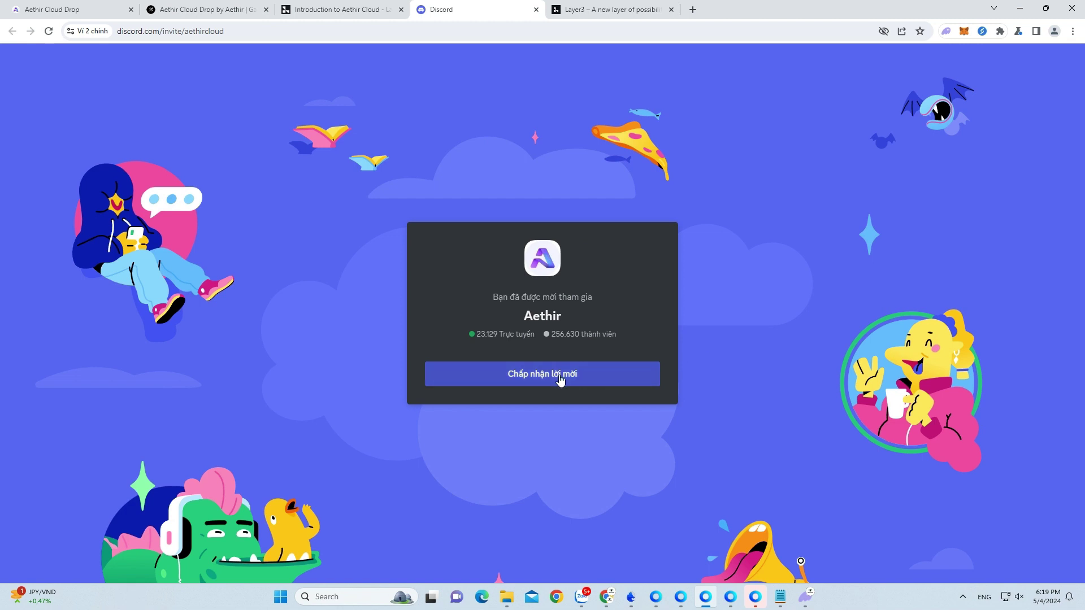
pyautogui.click(642, 372)
pyautogui.hotkey('ctrl', 'shift', 'Tab')
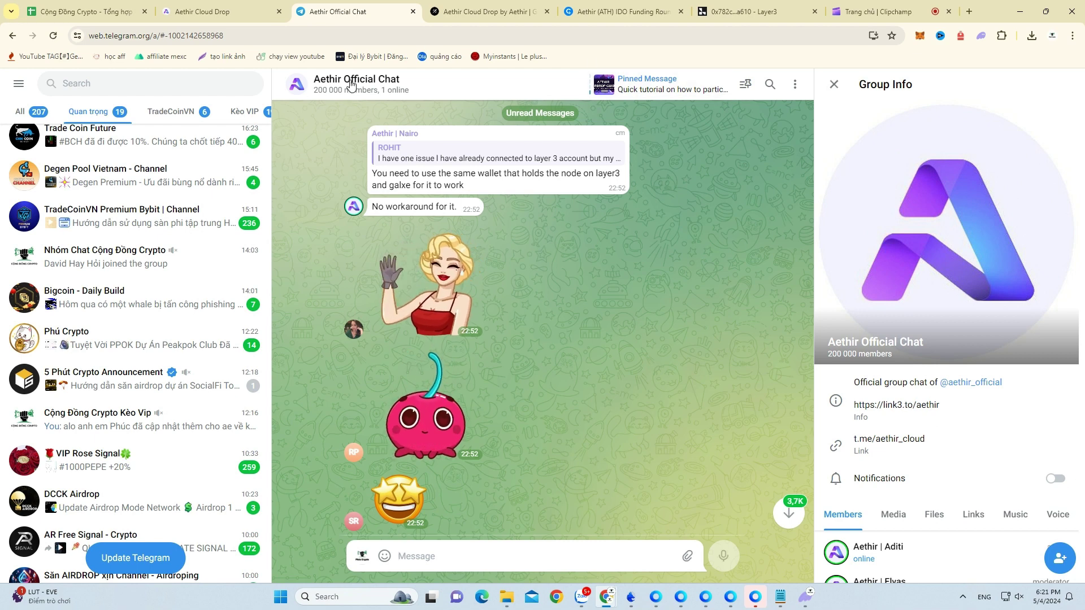
# Step: Return from the Aethir Official Chat in Telegram to the Layer3 quest and complete the Join Aethir's Telegram step
pyautogui.hotkey('alt', 'Tab')
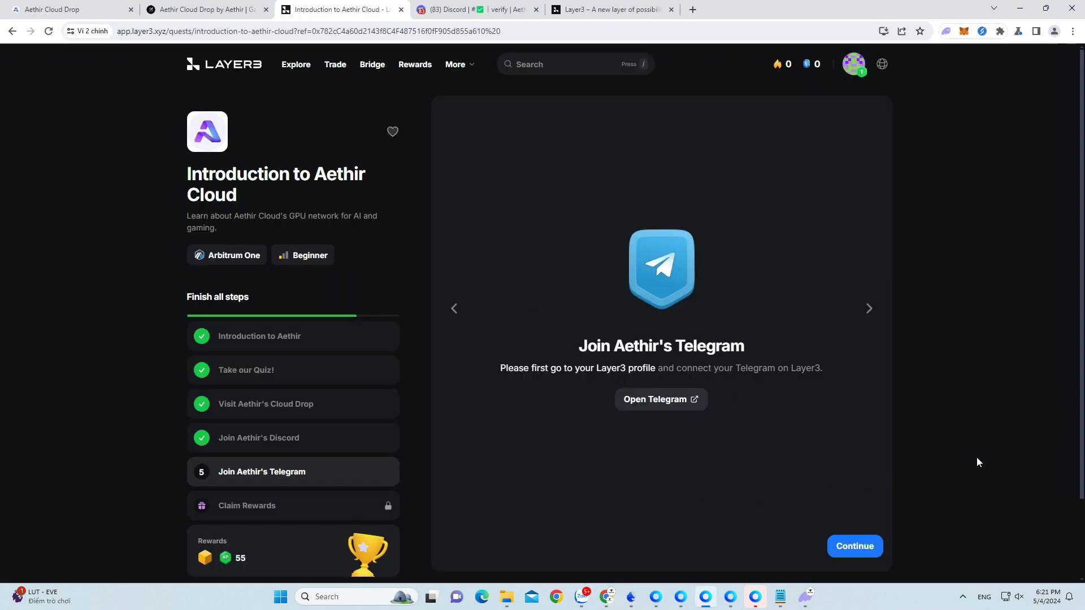
pyautogui.click(855, 546)
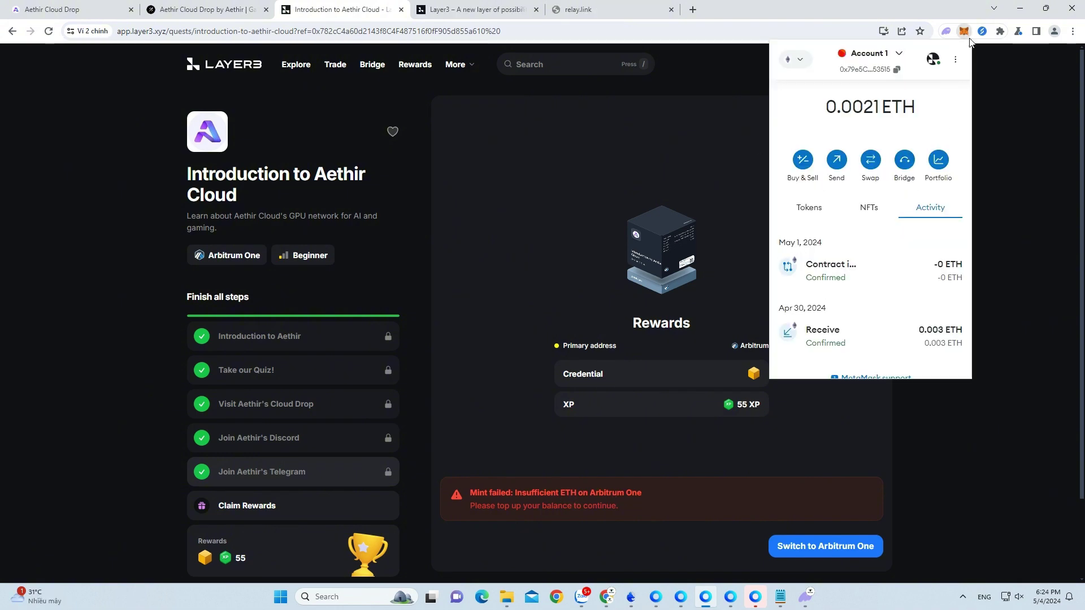
# Step: Add the Arbitrum One network to MetaMask from its list of popular custom networks and approve it
pyautogui.click(794, 63)
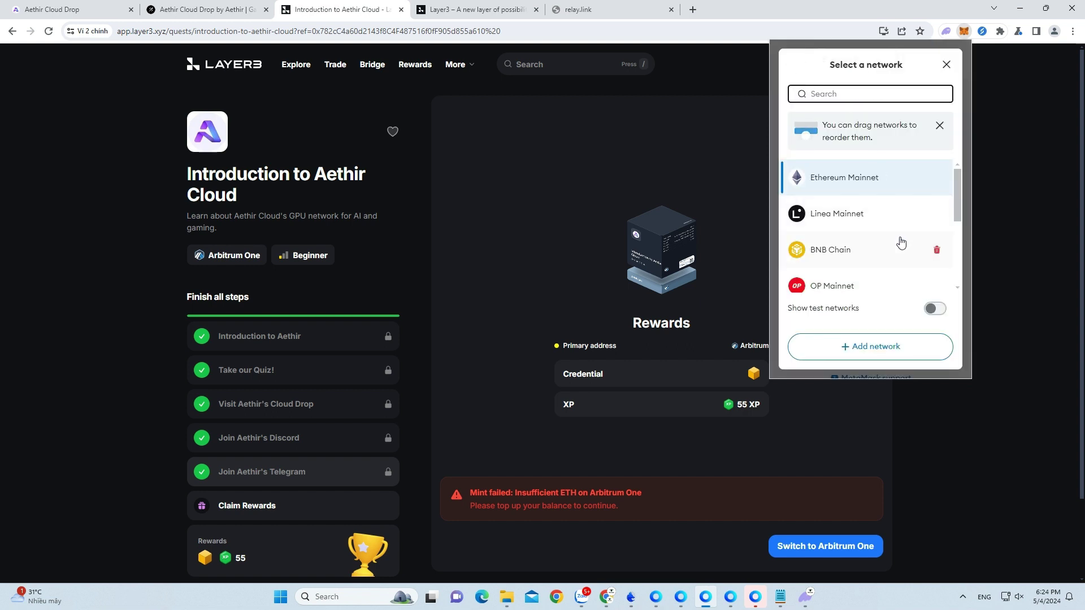
pyautogui.scroll(-5, 892, 266)
pyautogui.click(814, 350)
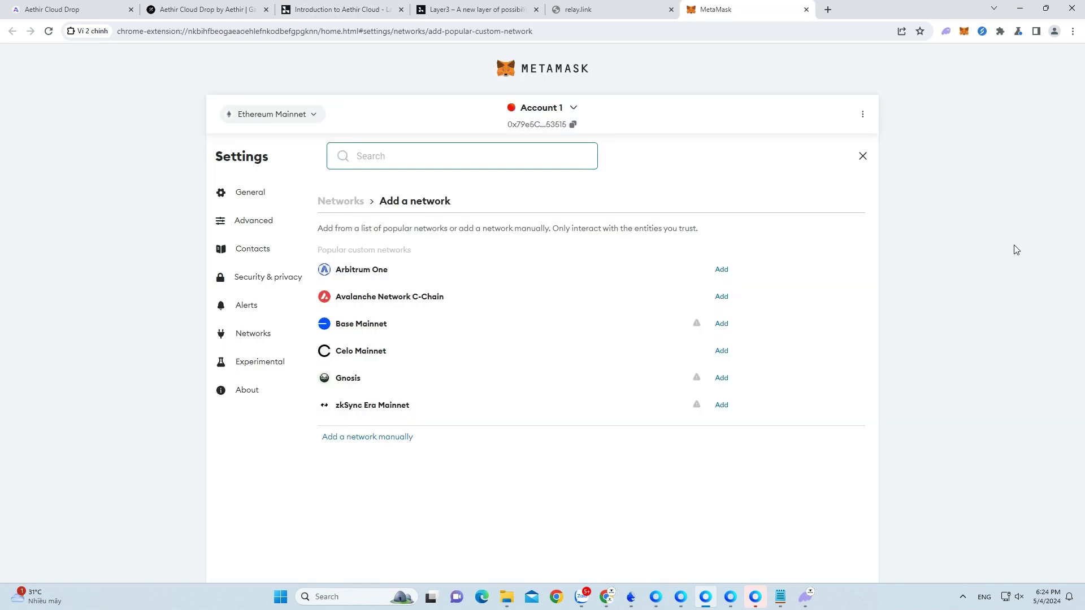
pyautogui.click(721, 269)
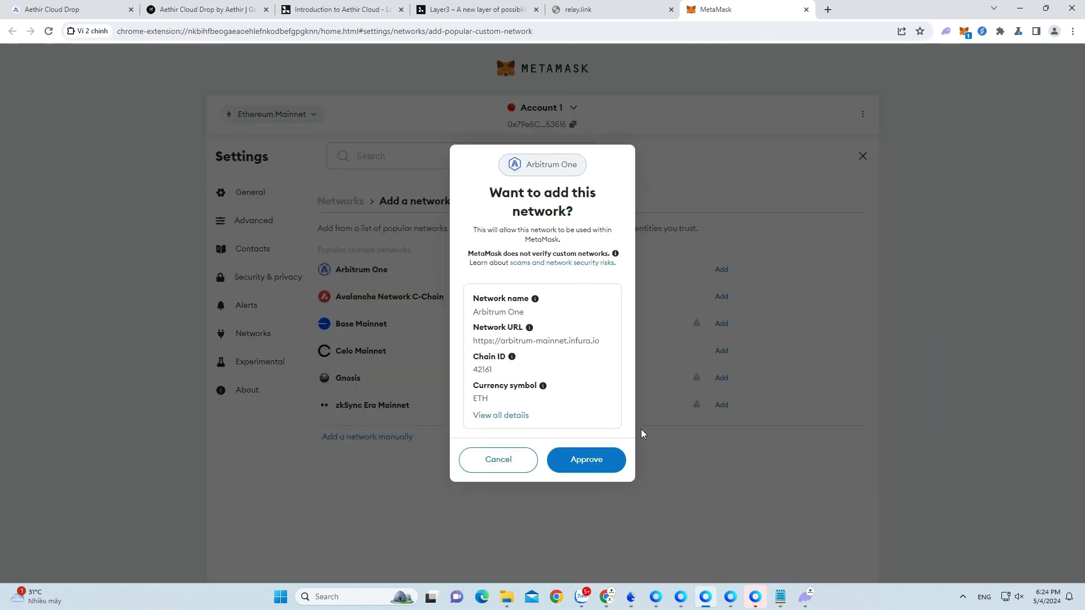
pyautogui.click(581, 462)
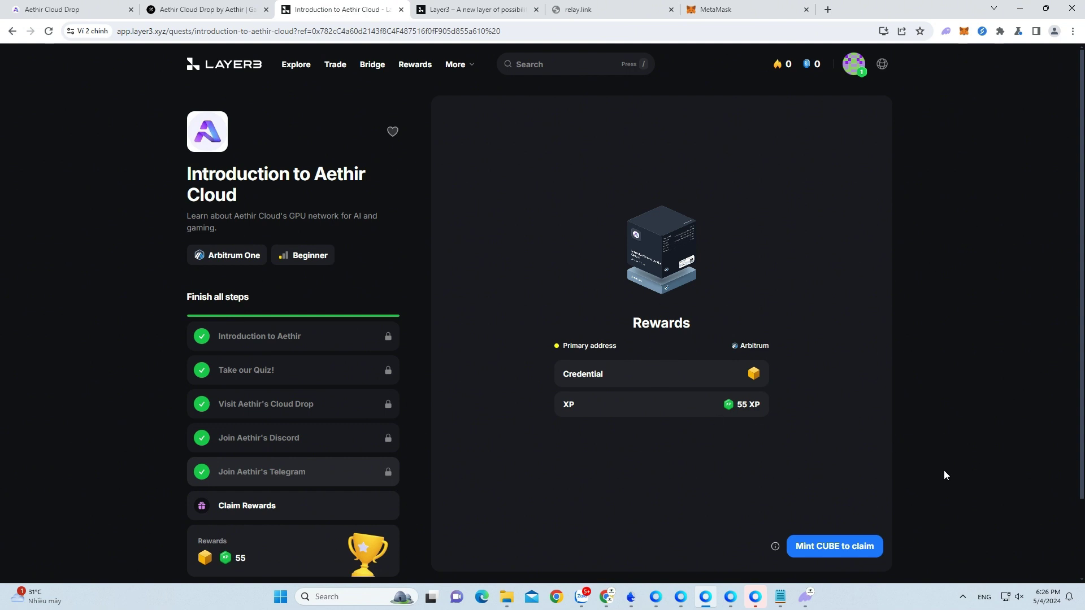
# Step: Mint the CUBE credential on Layer3, approve the Arbitrum One transaction in MetaMask, and continue past the quest completion page
pyautogui.click(814, 551)
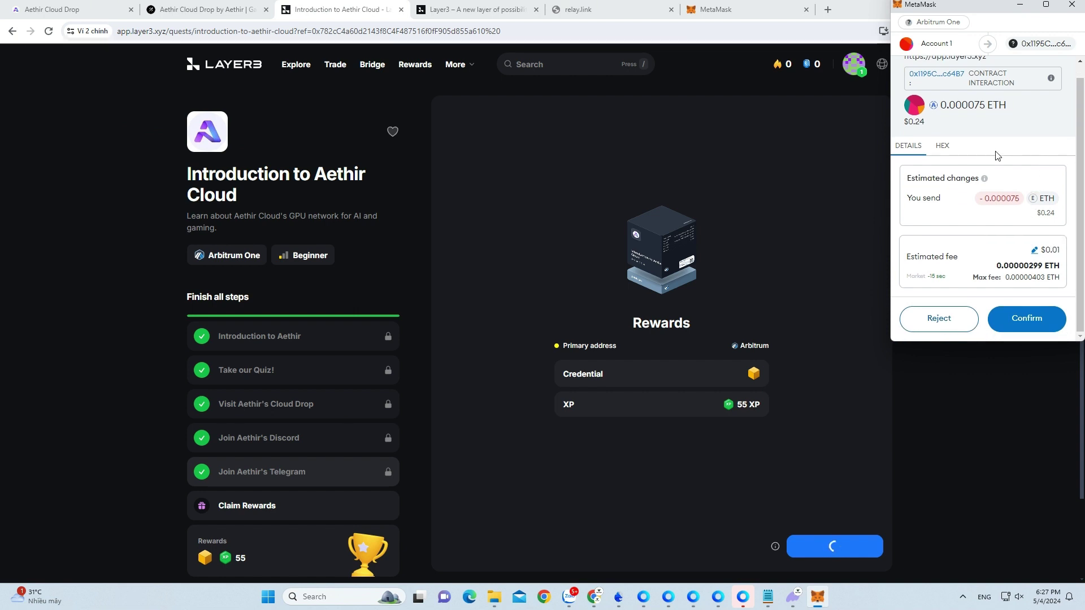
pyautogui.click(1027, 319)
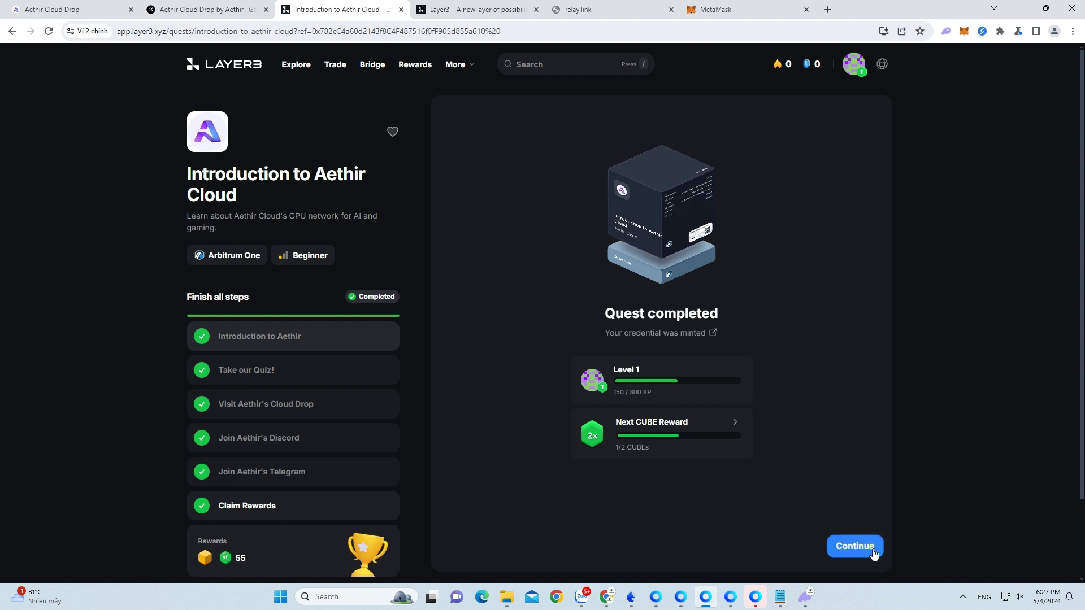
pyautogui.click(859, 547)
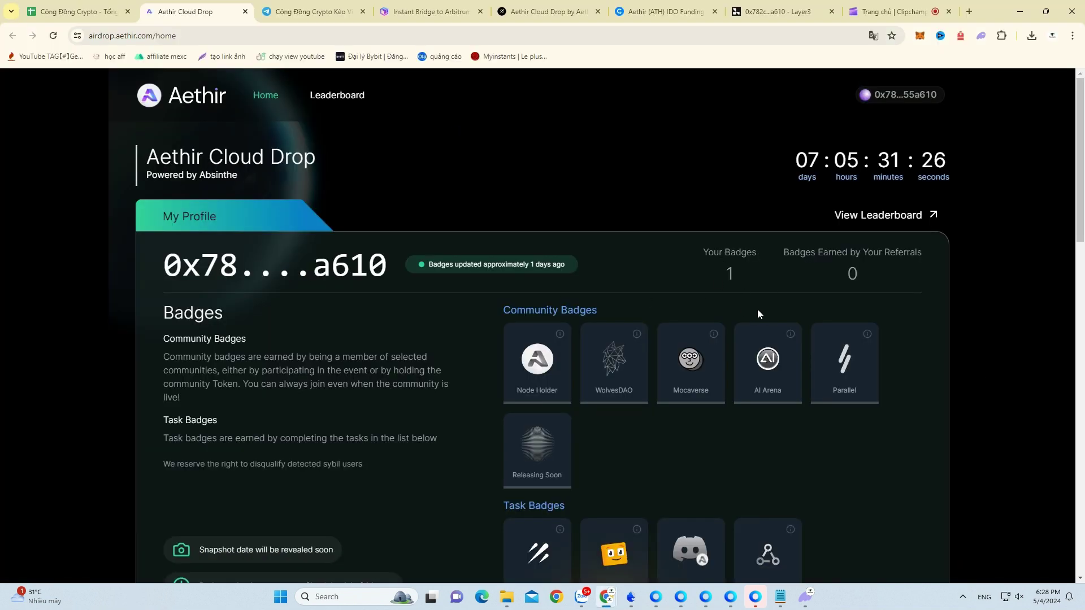
# Step: Review the badges and the status of the Layer3, Galxe, node and referral tasks on the Aethir Cloud Drop profile
pyautogui.scroll(-2, 778, 308)
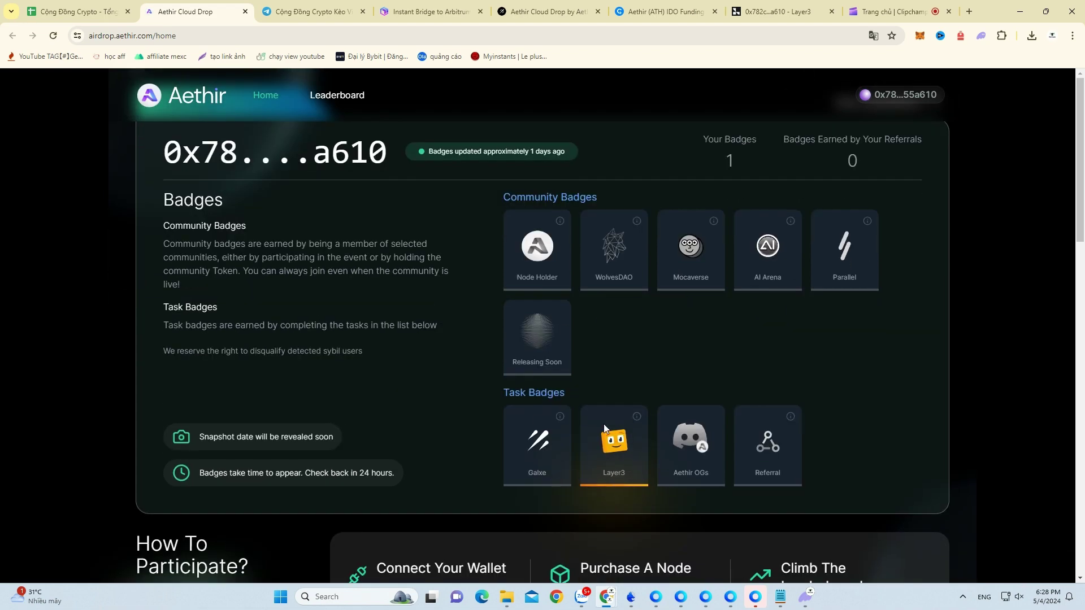
pyautogui.scroll(-12, 1032, 408)
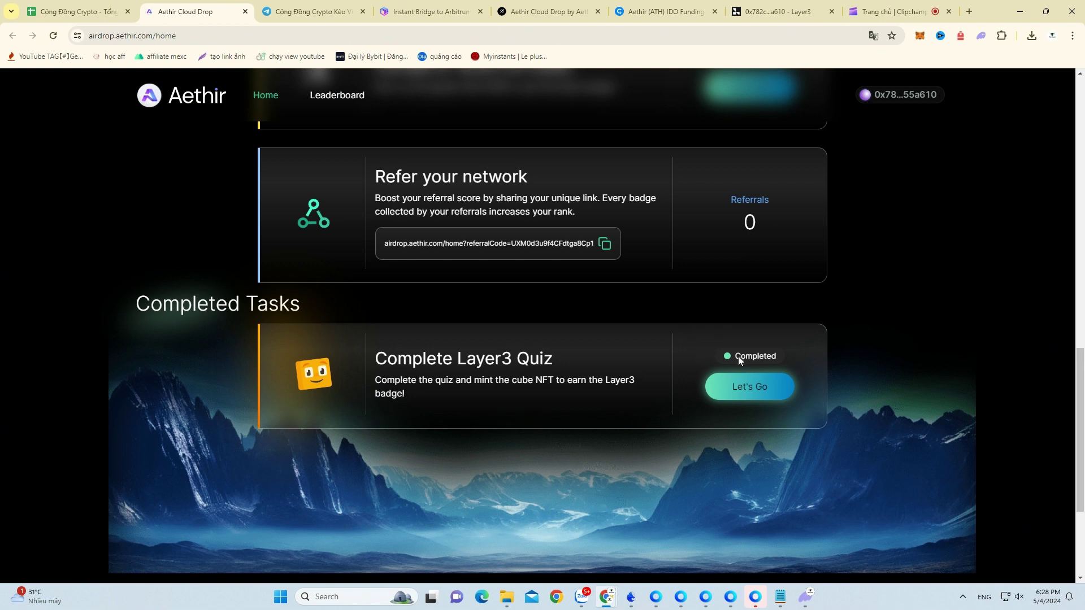
pyautogui.scroll(2, 915, 193)
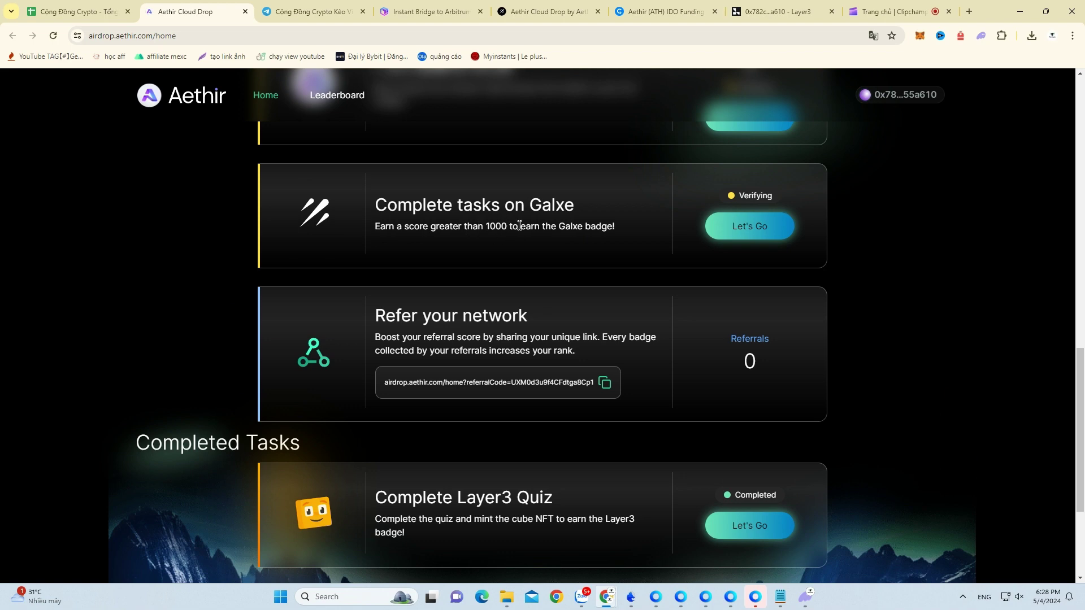
pyautogui.scroll(3, 496, 226)
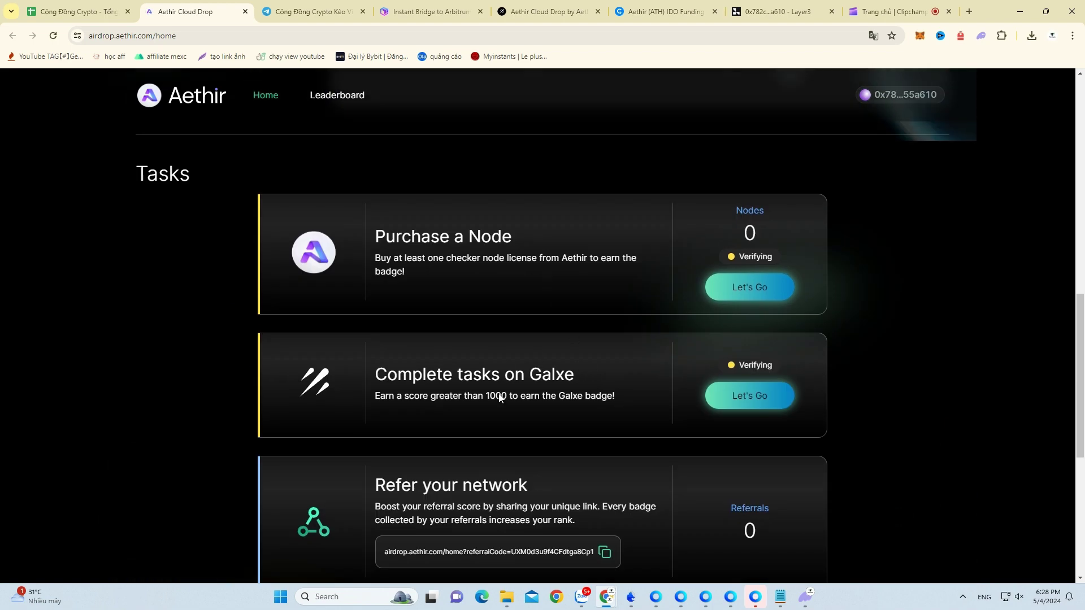
pyautogui.scroll(1, 633, 408)
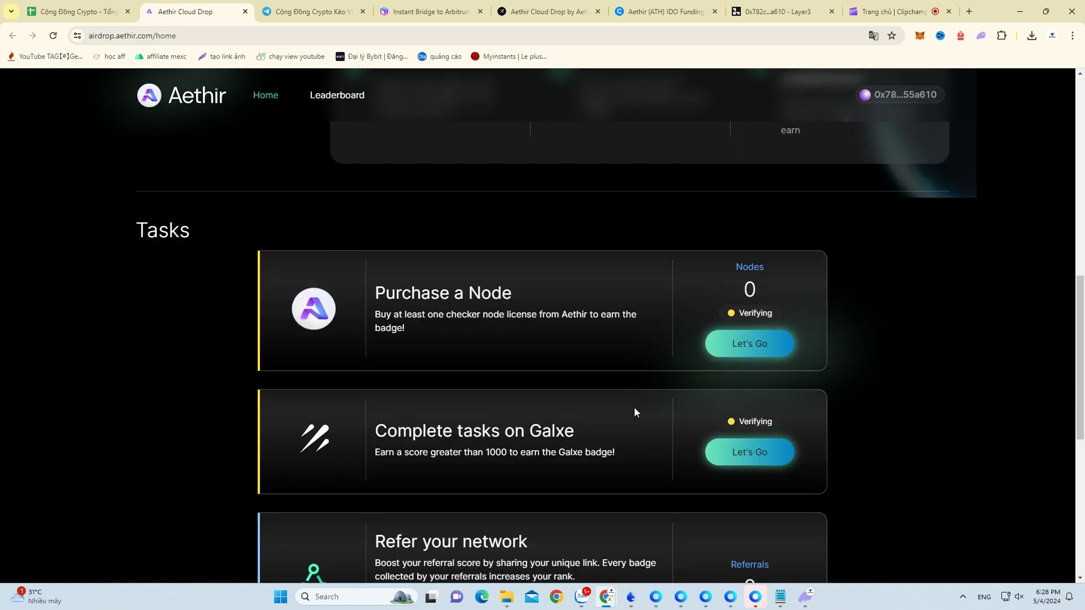
pyautogui.scroll(10, 921, 454)
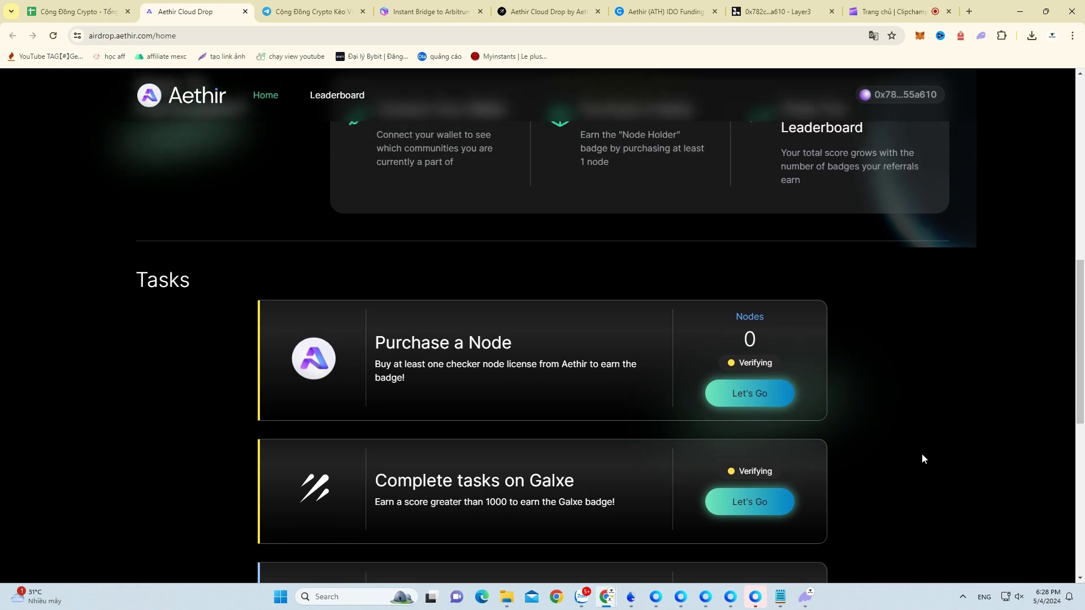